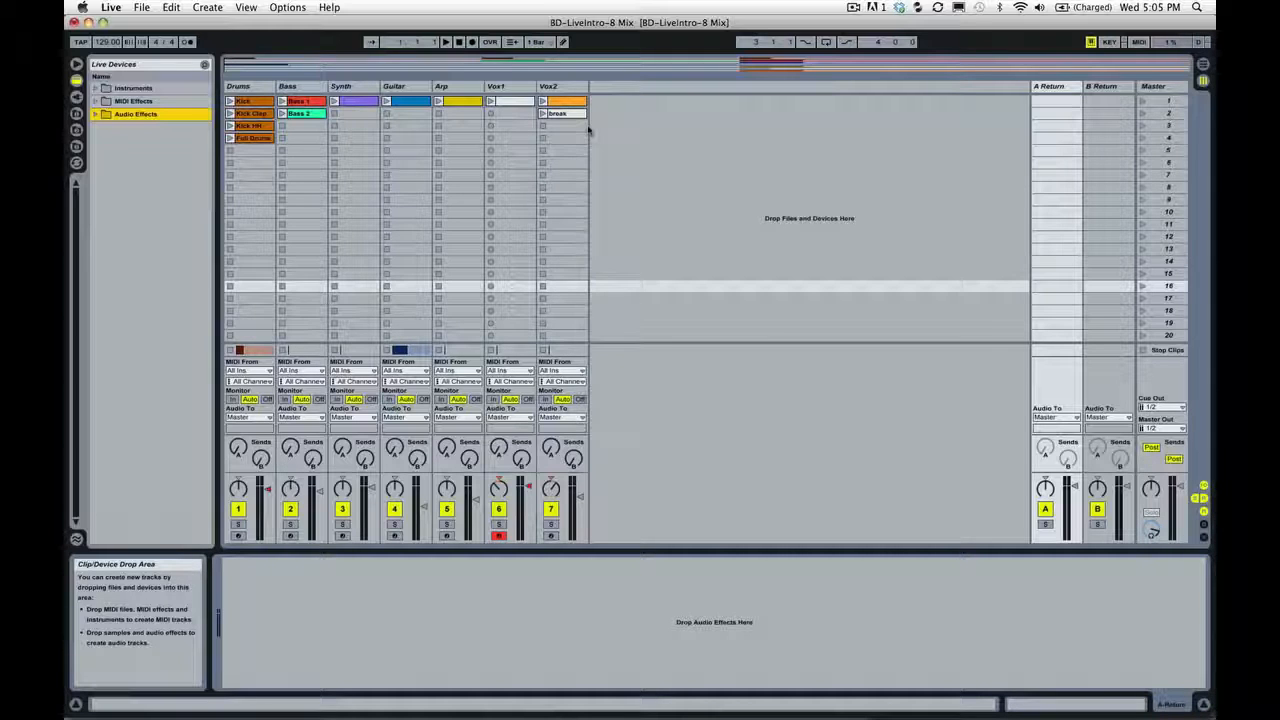
Look over the Arrangement and Session views and the A and B return tracks
key("Tab")
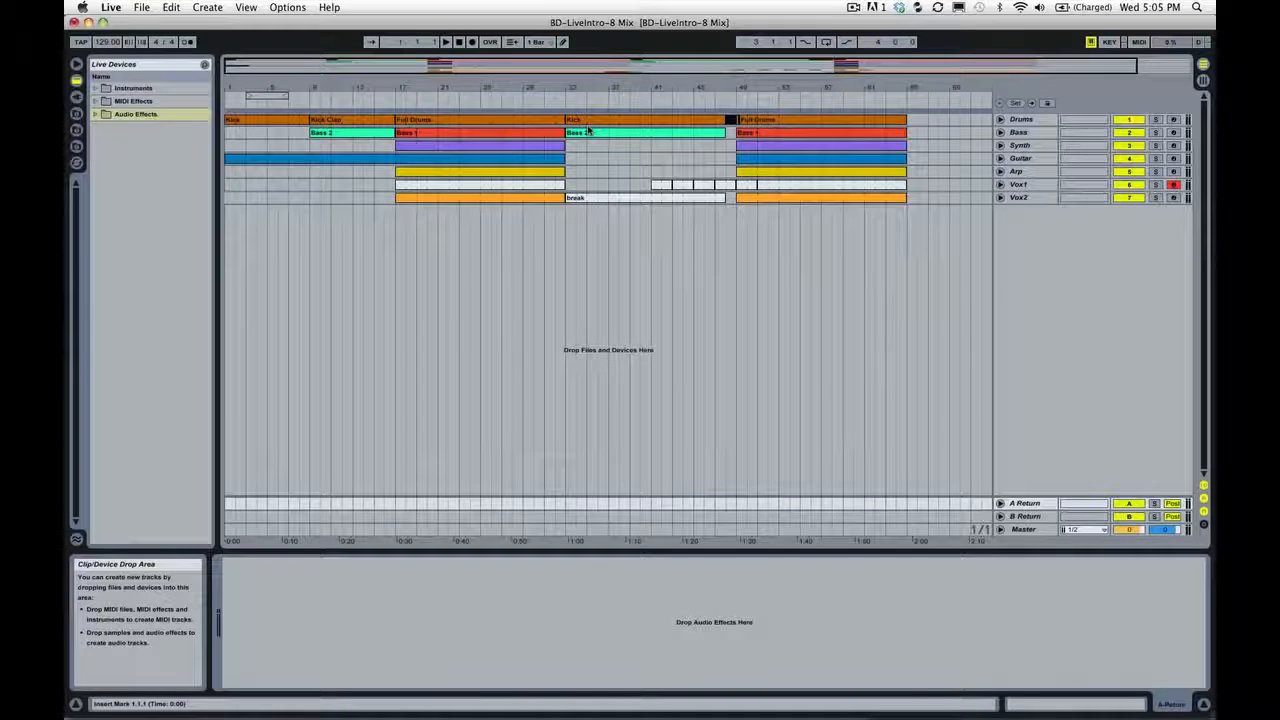
key("Tab")
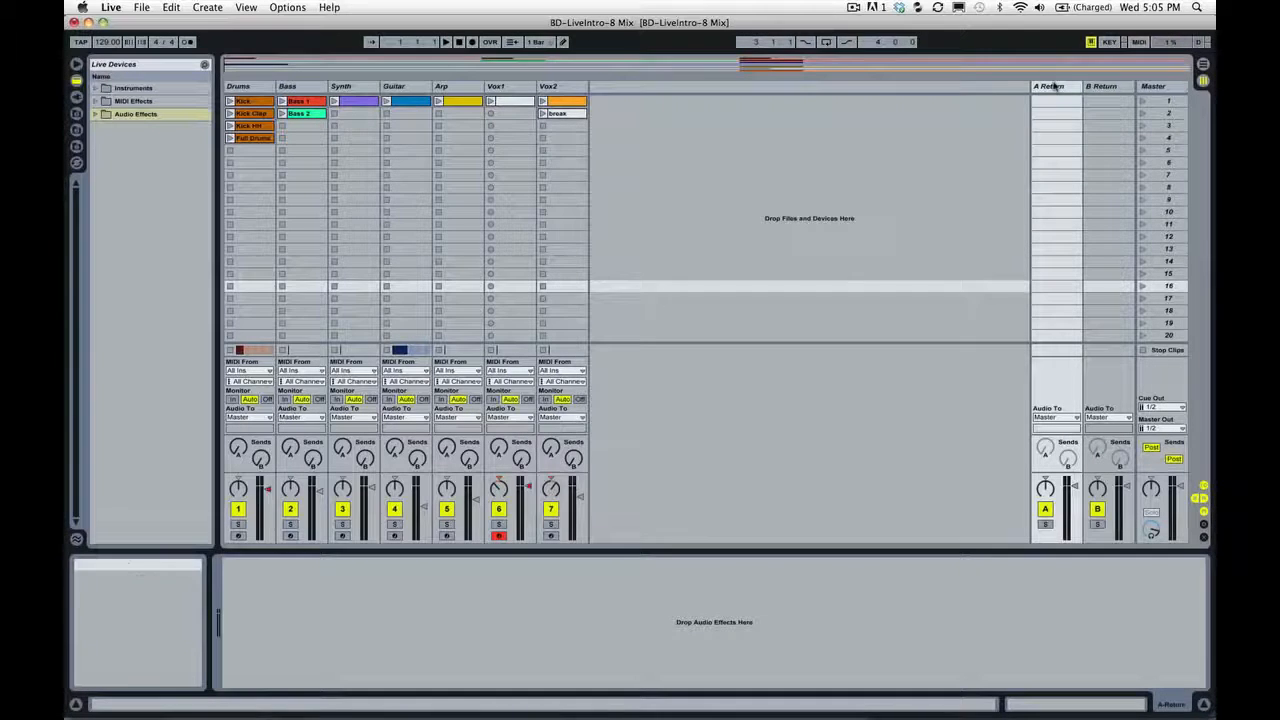
left_click(1094, 88)
key("Left")
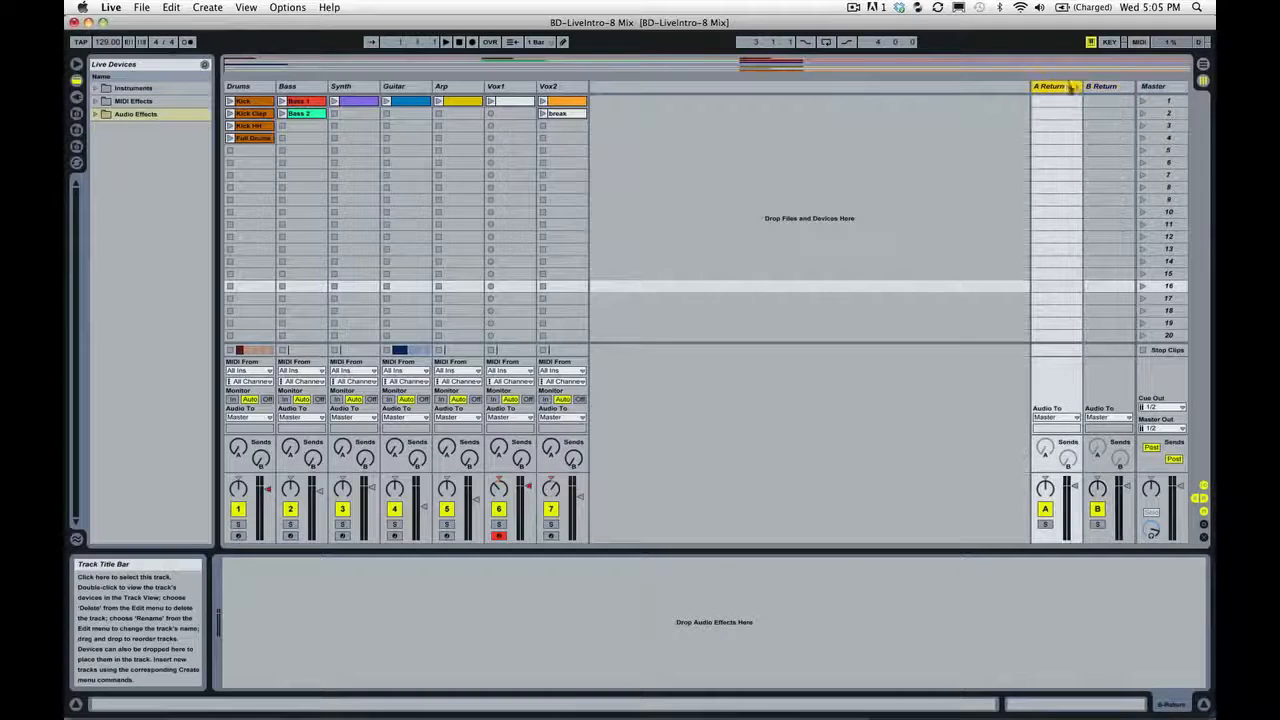
key("Right")
Add the Reverb audio effect to the A return track and set its Dry/Wet to 100 %
left_click(1074, 88)
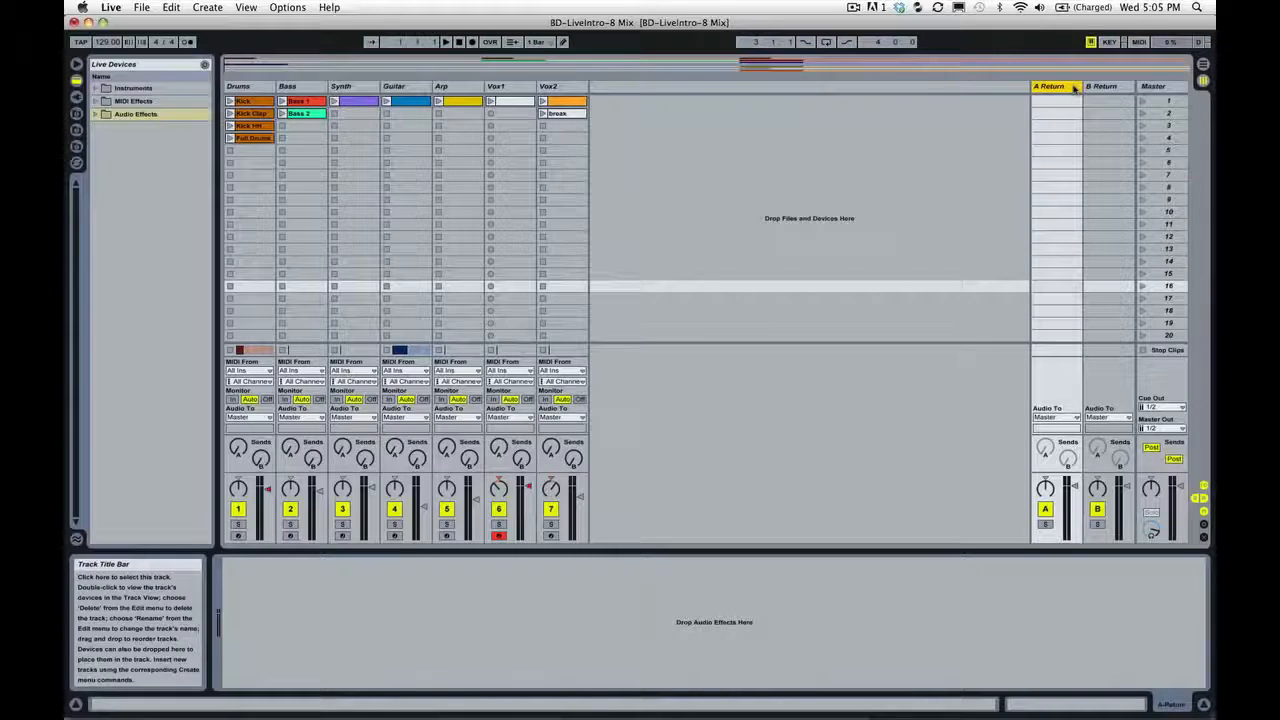
left_click(135, 114)
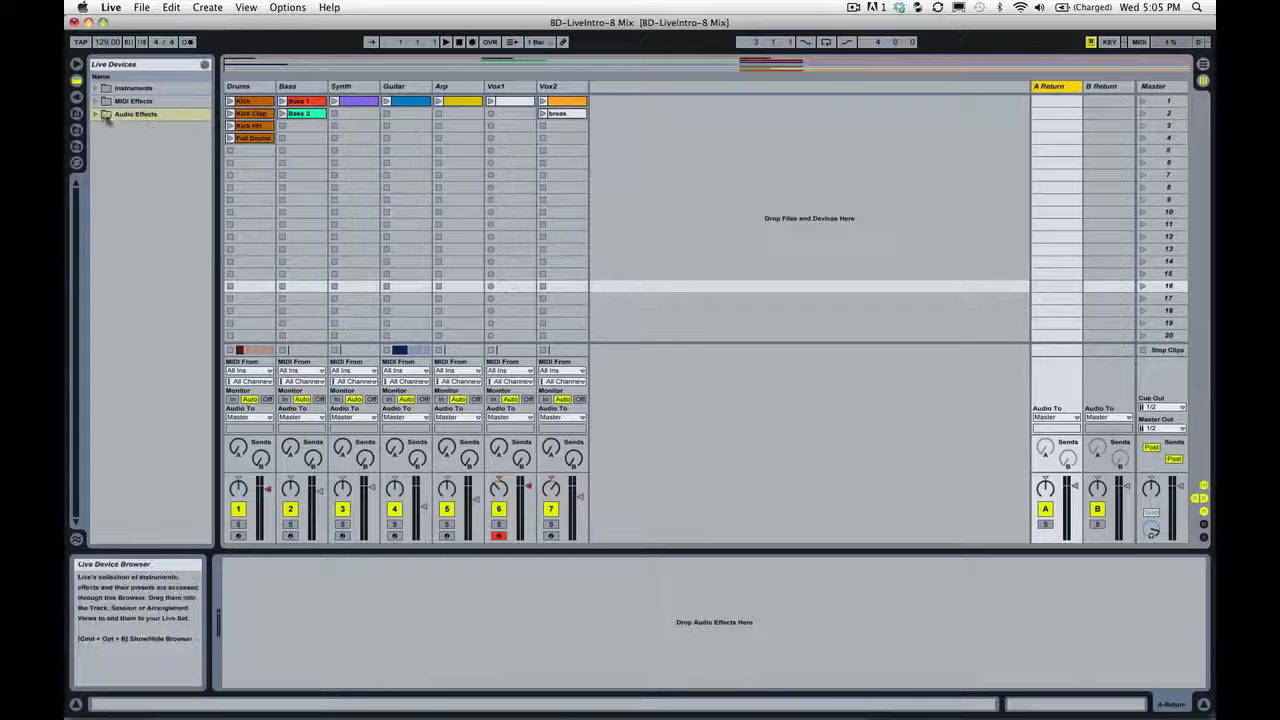
left_click(97, 114)
scroll(110, 204, "down", 3)
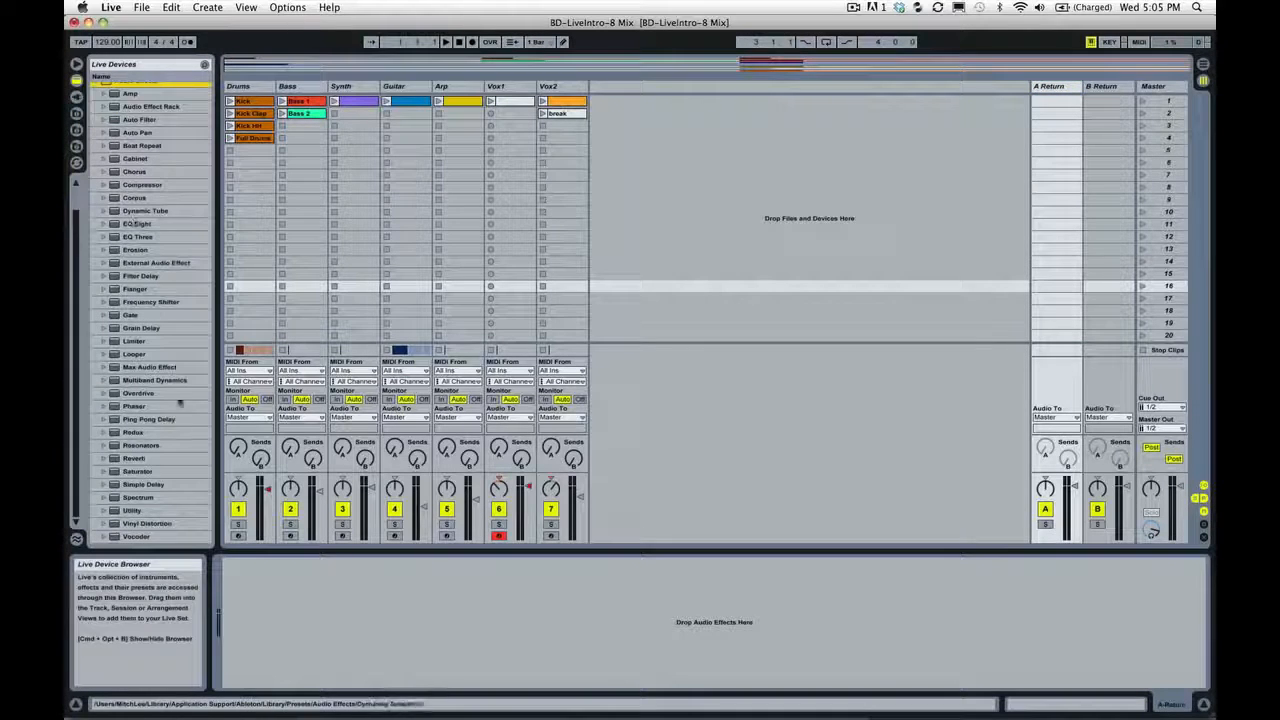
left_click(133, 460)
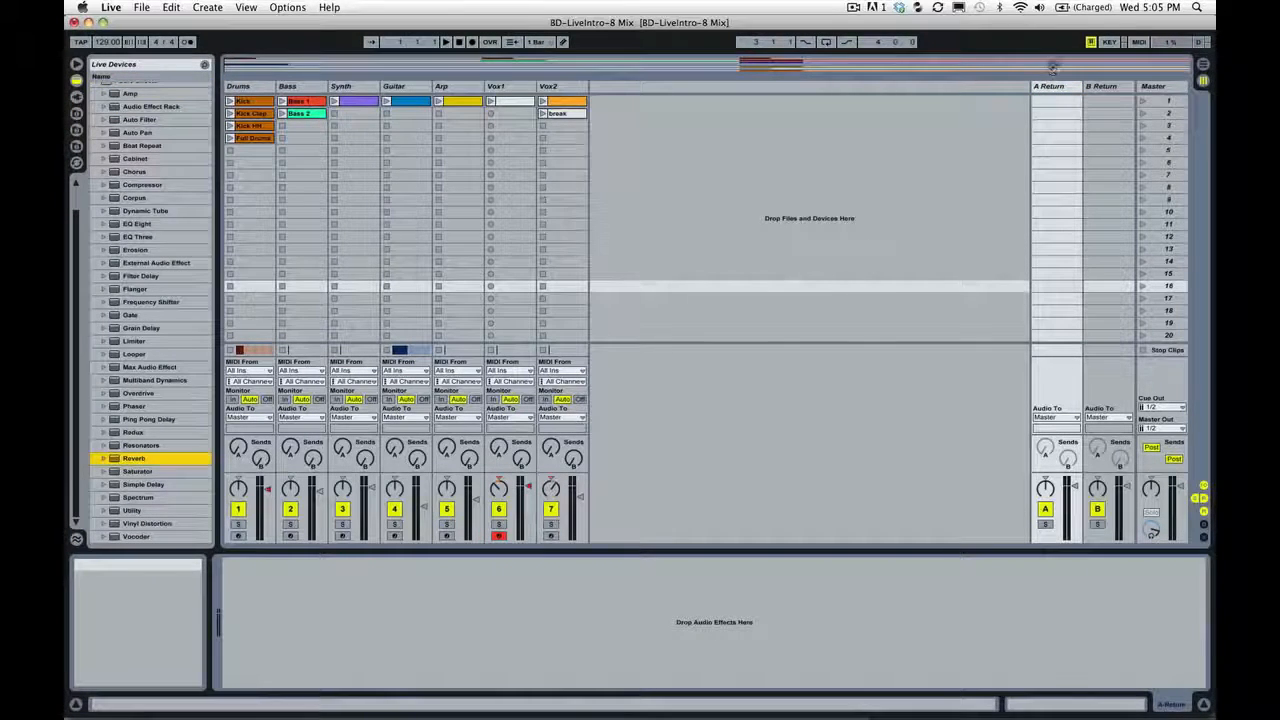
key("Return")
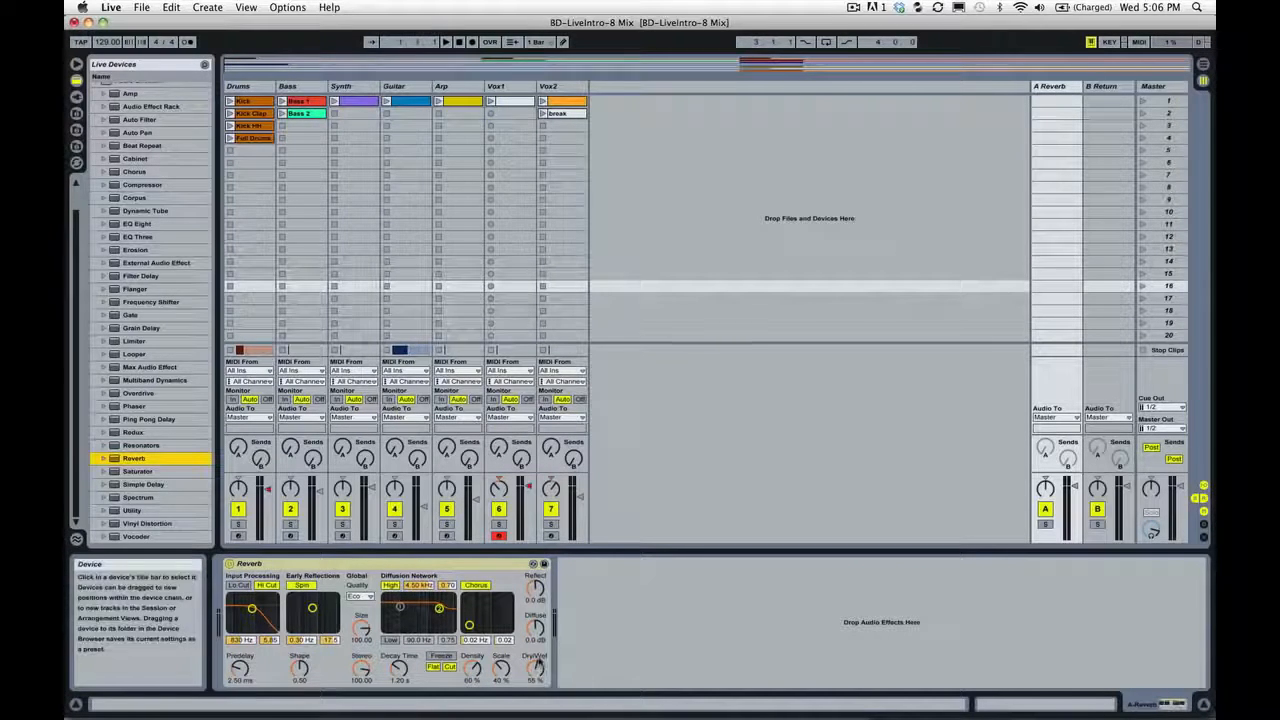
left_click_drag(534, 674, 534, 630)
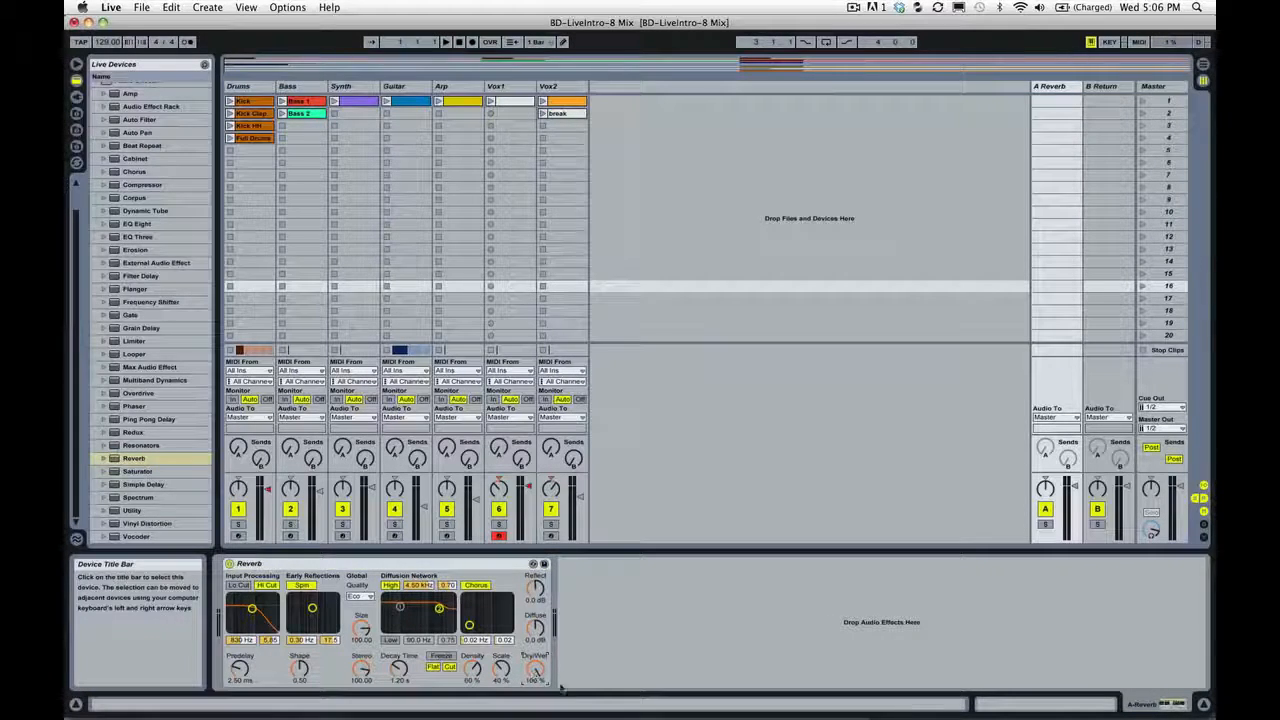
left_click(1050, 87)
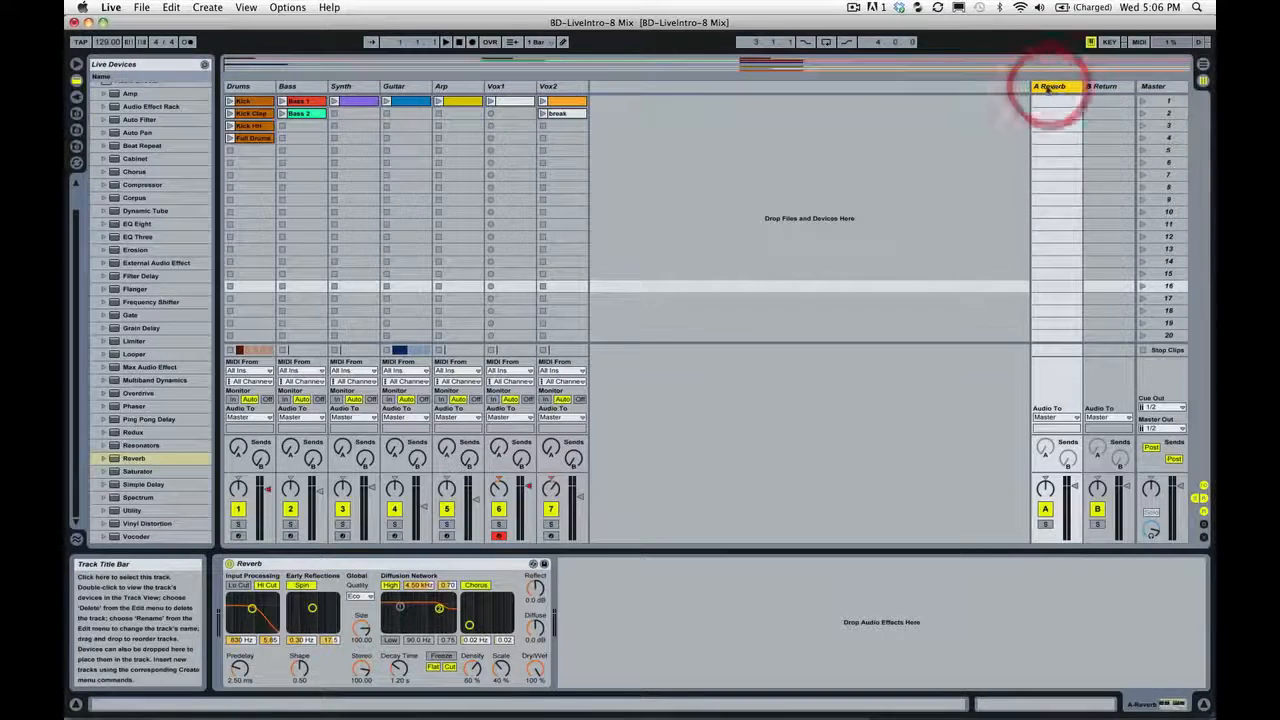
Raise send A on the Synth track to slightly past halfway and solo the track
left_click(342, 451)
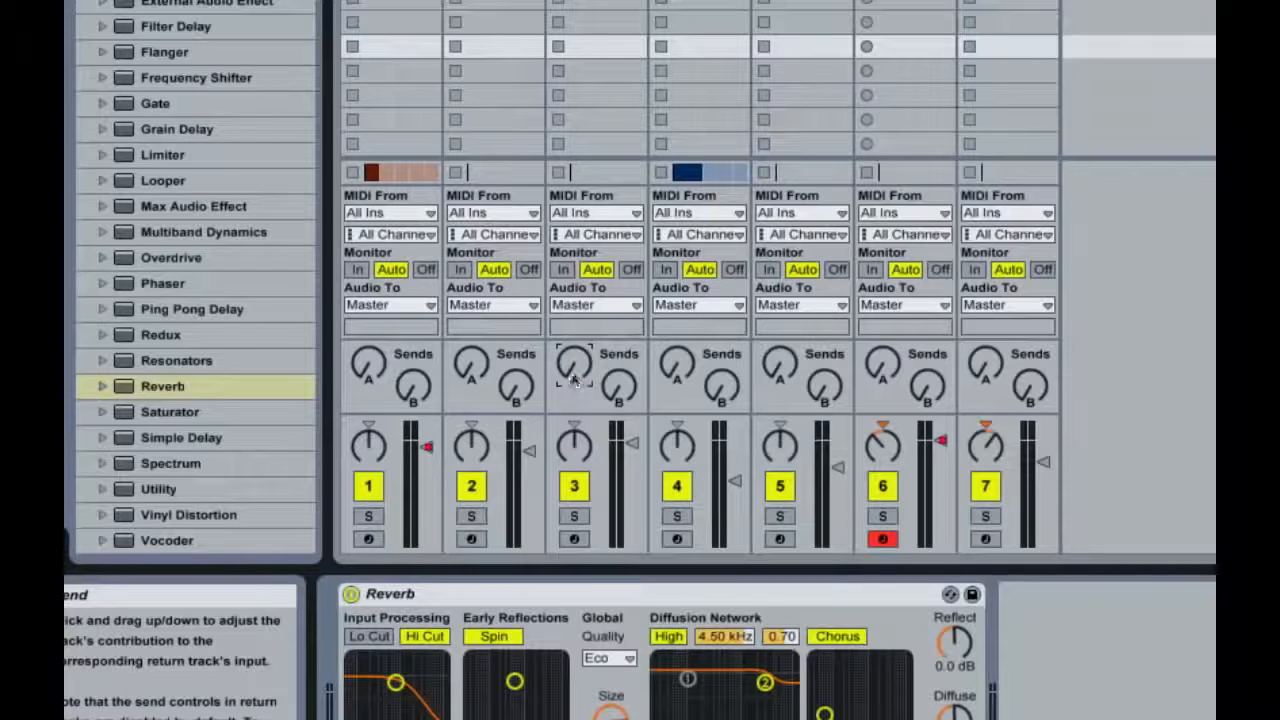
left_click_drag(570, 366, 578, 362)
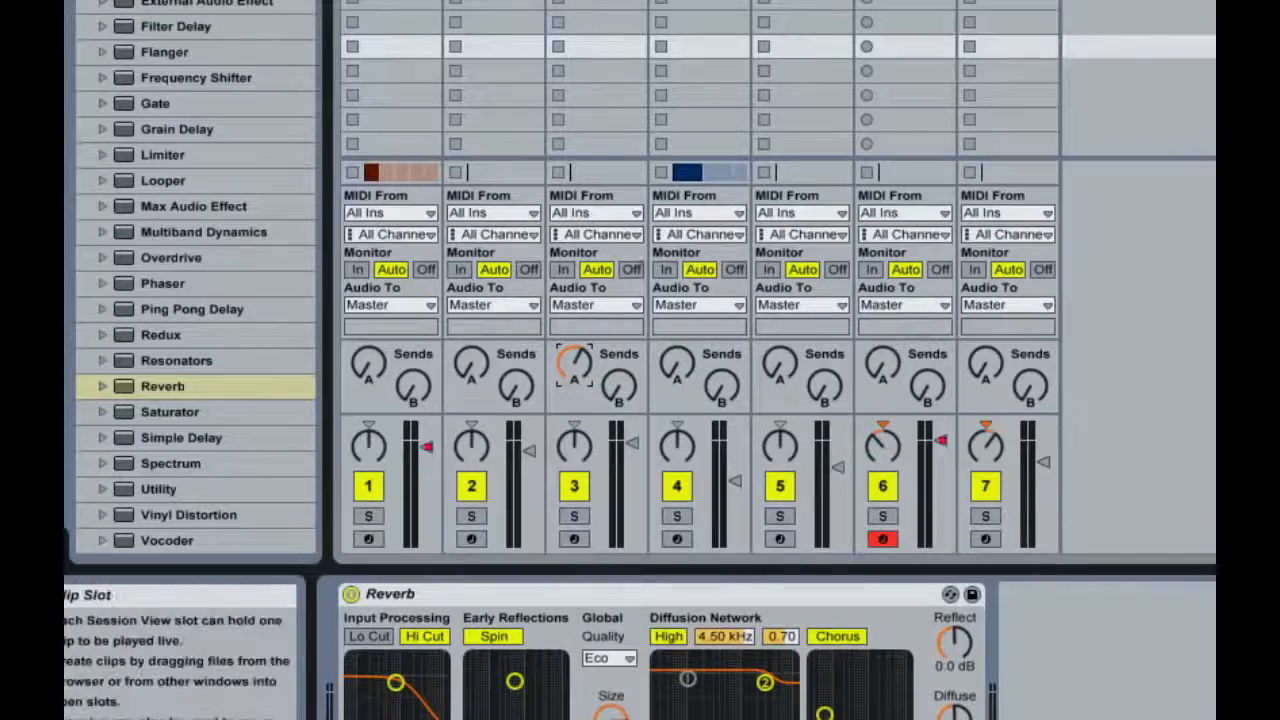
left_click(574, 516)
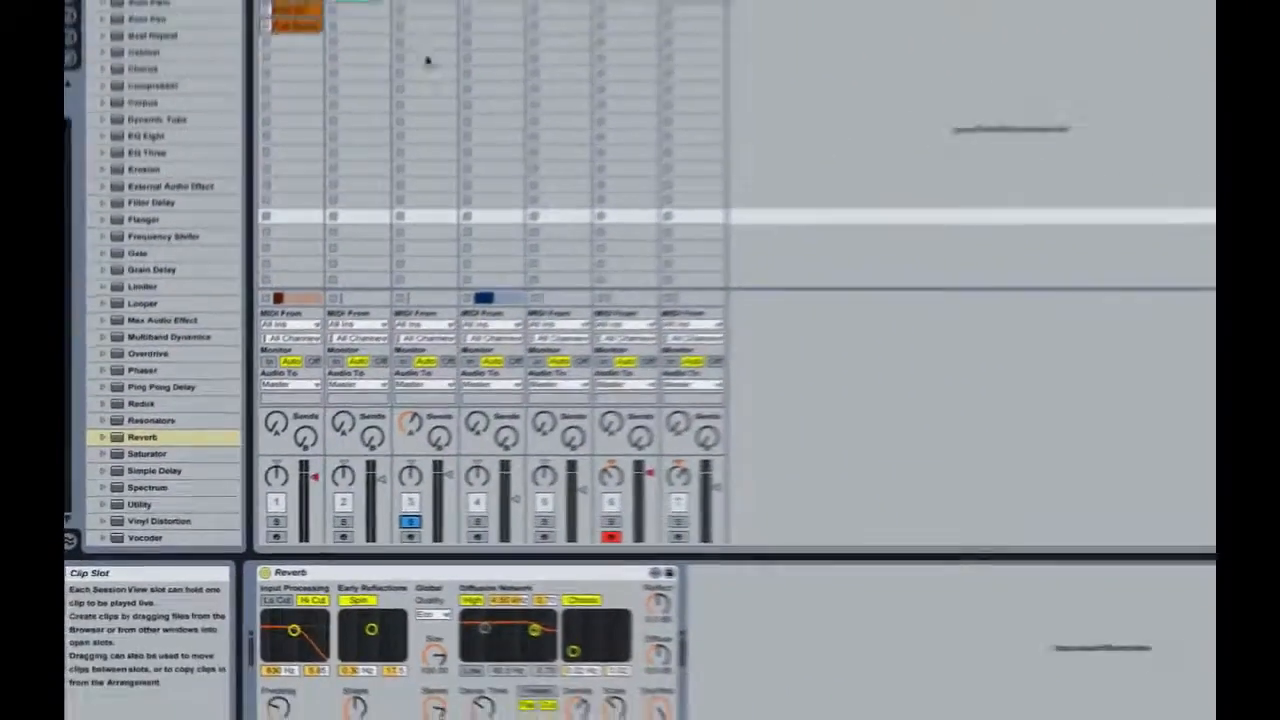
Play the arrangement from bar 17 and return to the Session View mixer
key("Tab")
left_click(396, 95)
key("Tab")
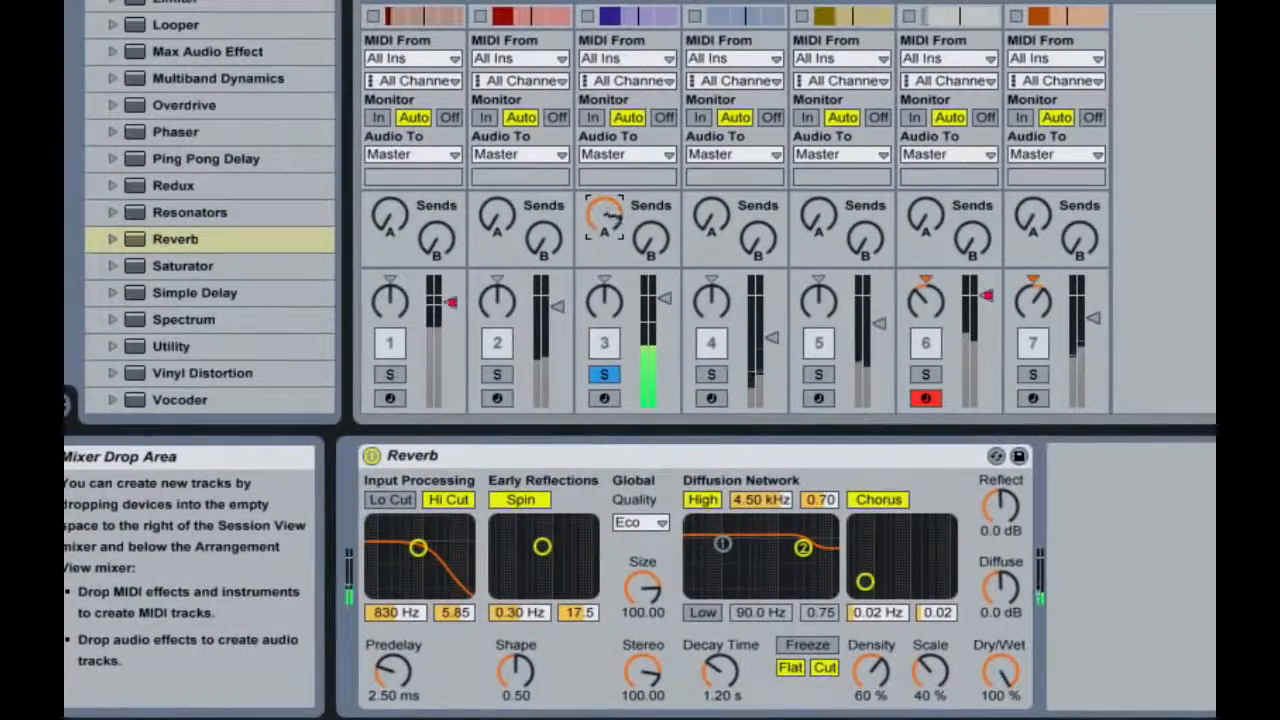
Set the Reverb's Decay Time to 2.30 s and readjust the Synth track's send A to slightly past halfway
left_click_drag(720, 672, 720, 640)
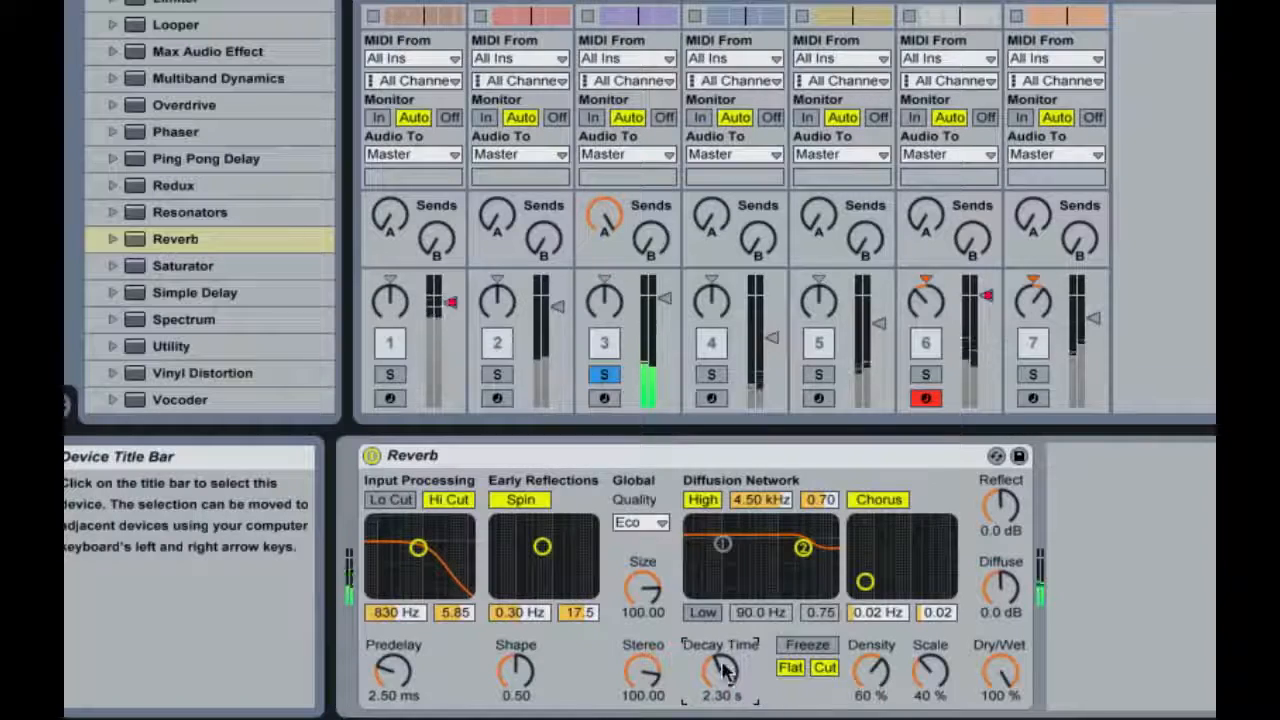
left_click_drag(606, 218, 606, 345)
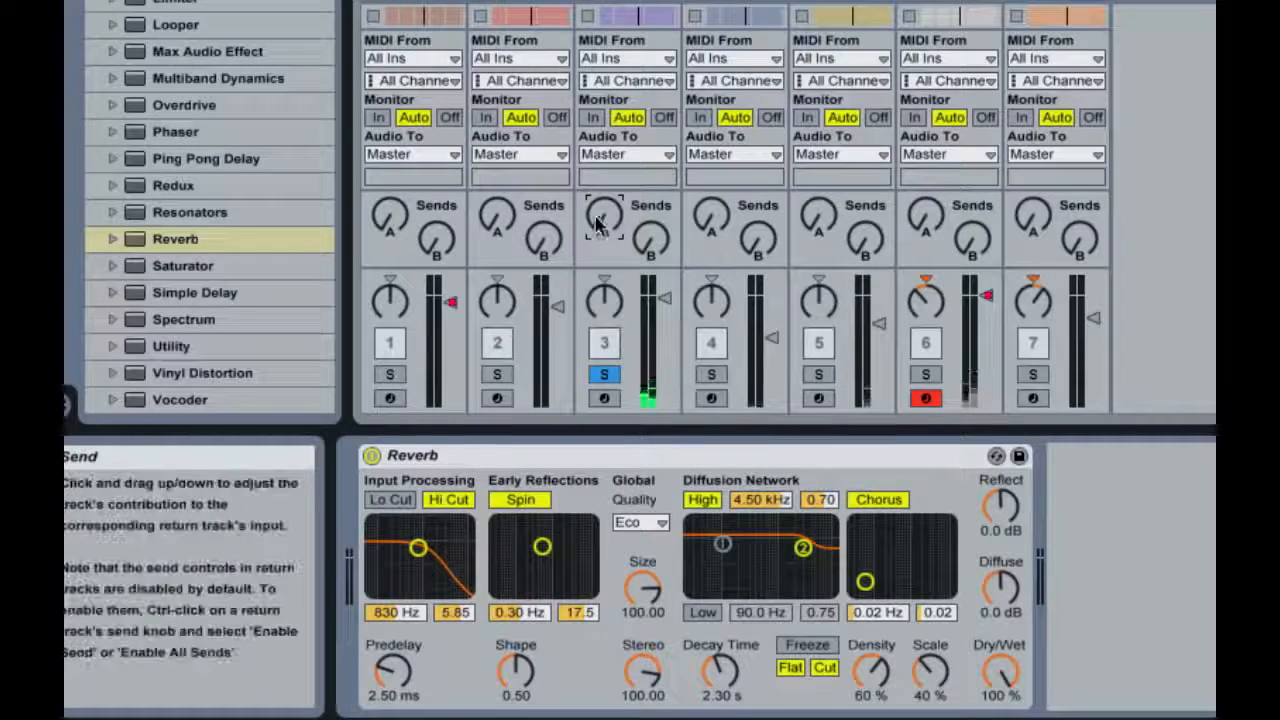
left_click_drag(598, 208, 598, 160)
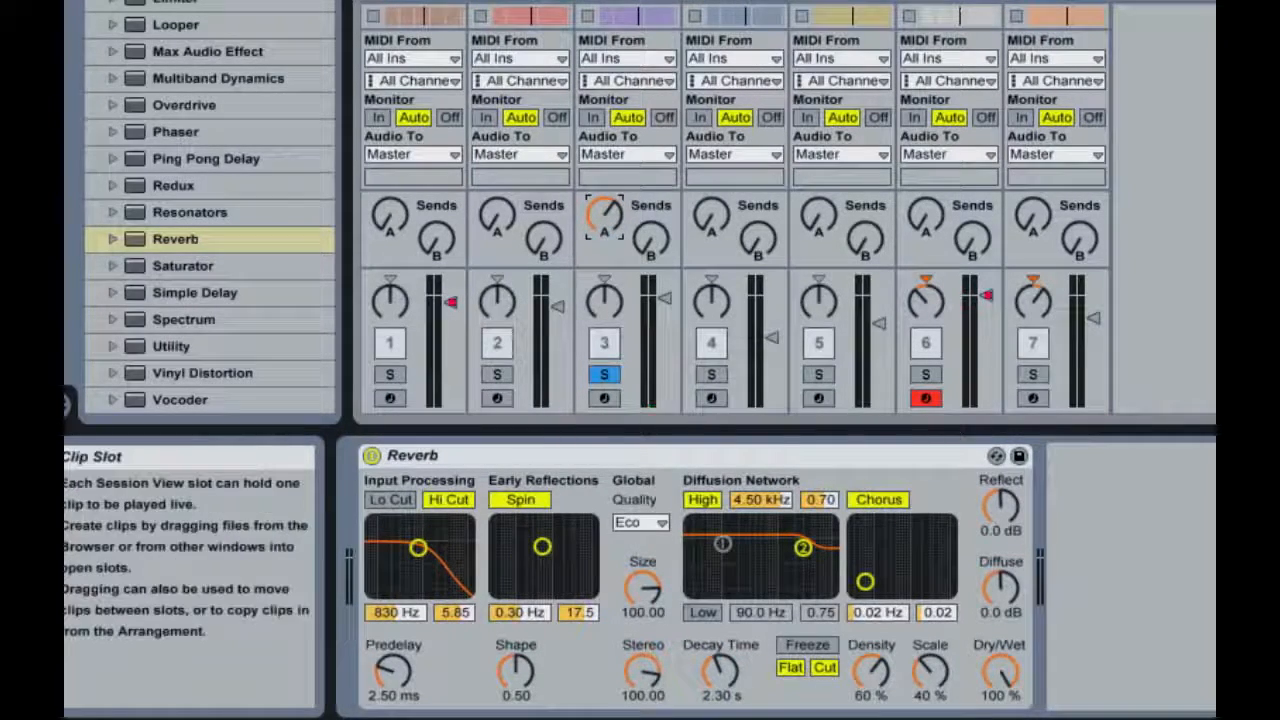
Solo the Vox1 track and play the arrangement from bar 17, ending in the Session View
left_click(929, 375)
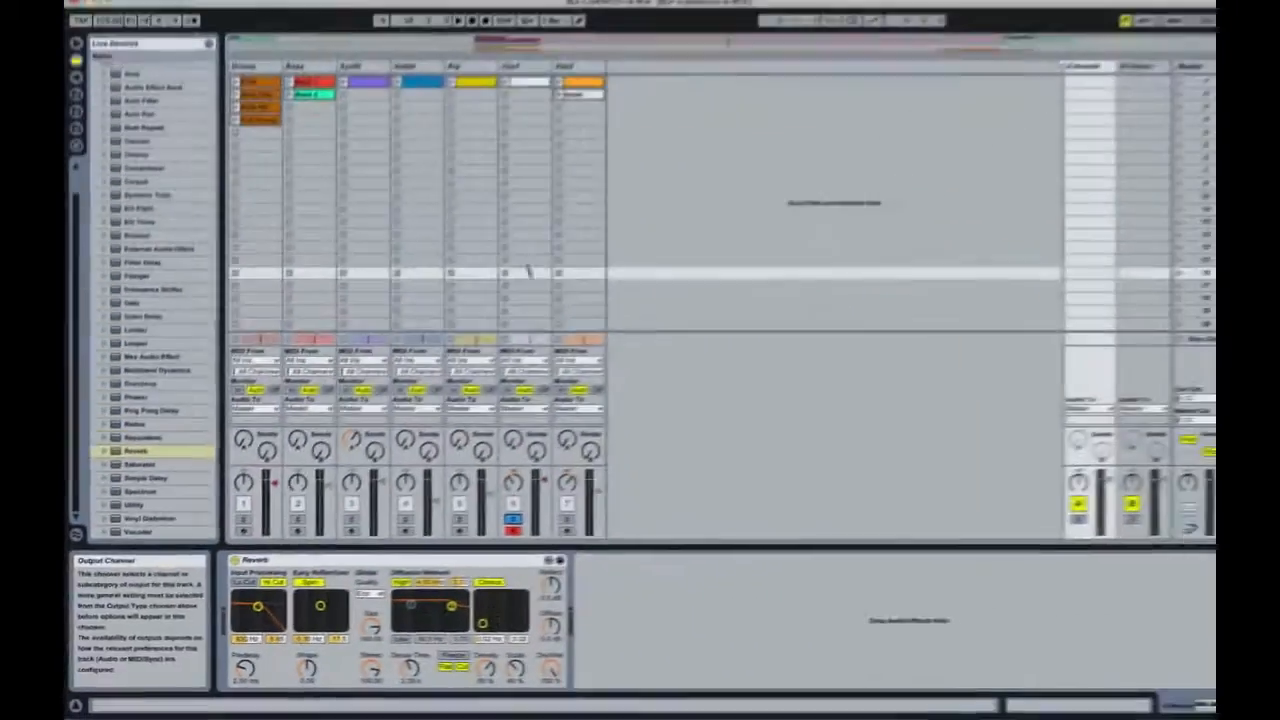
key("Tab")
key("Tab")
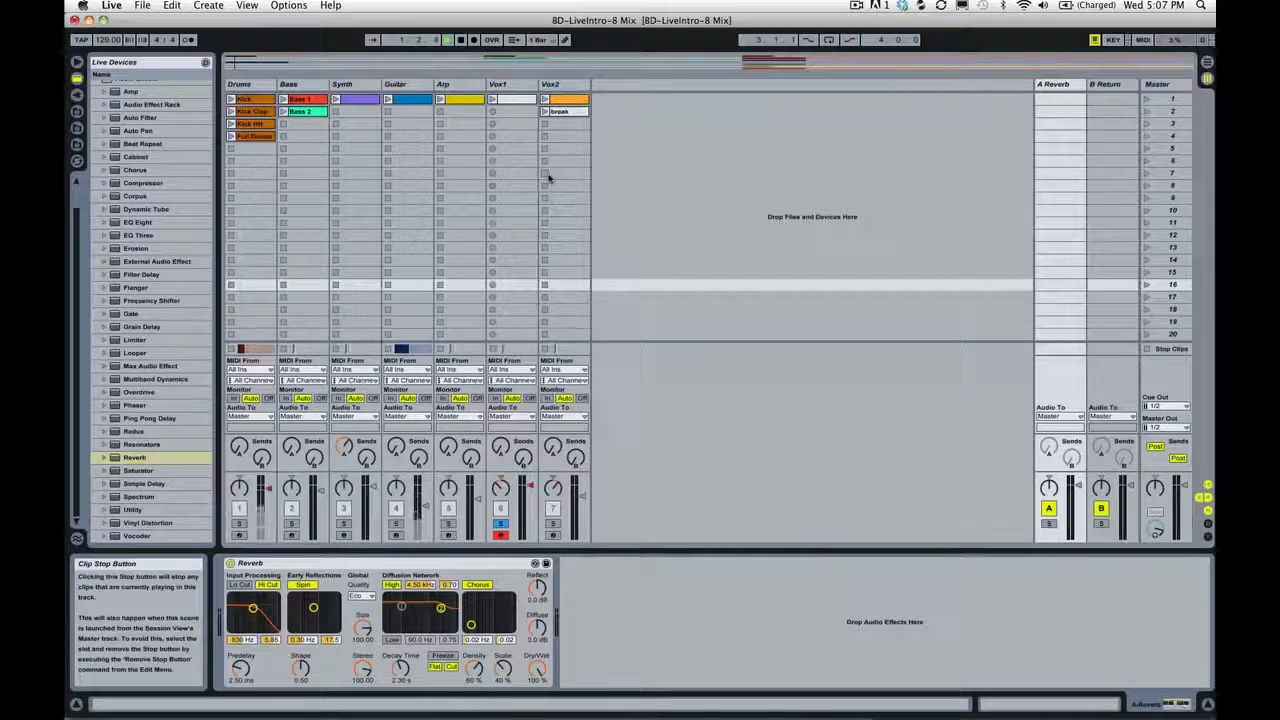
key("Tab")
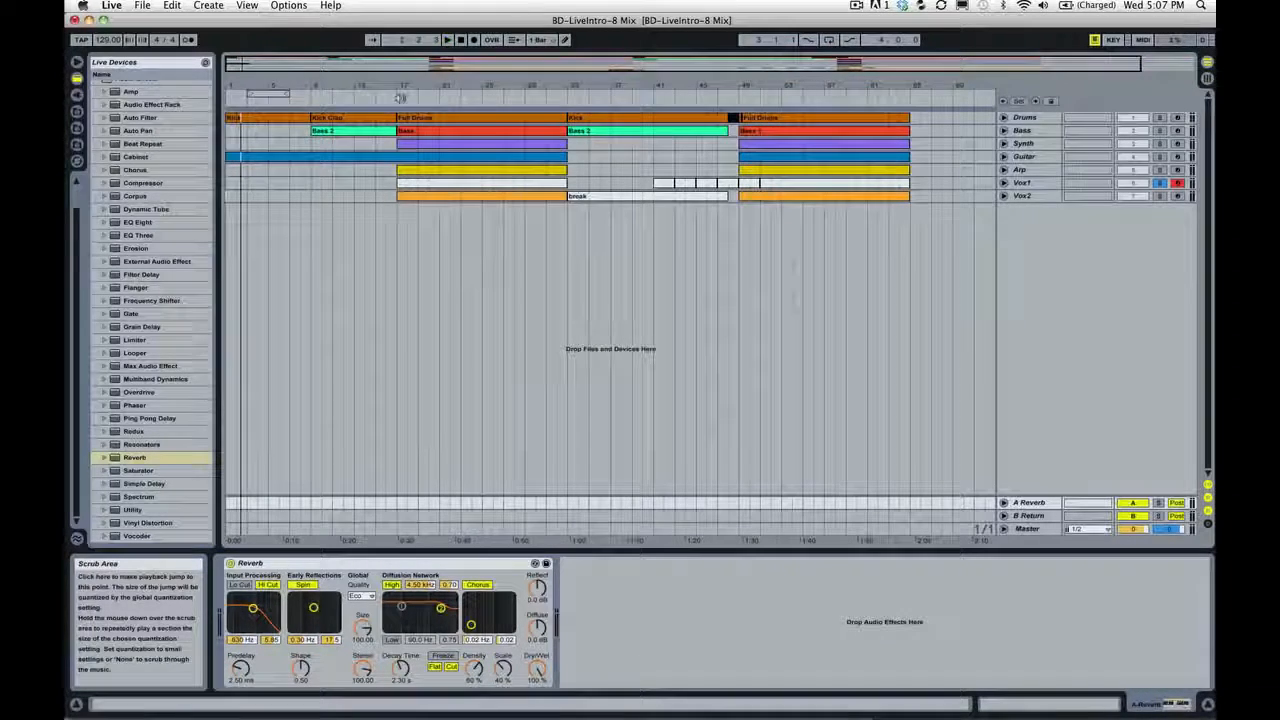
left_click(400, 97)
key("Tab")
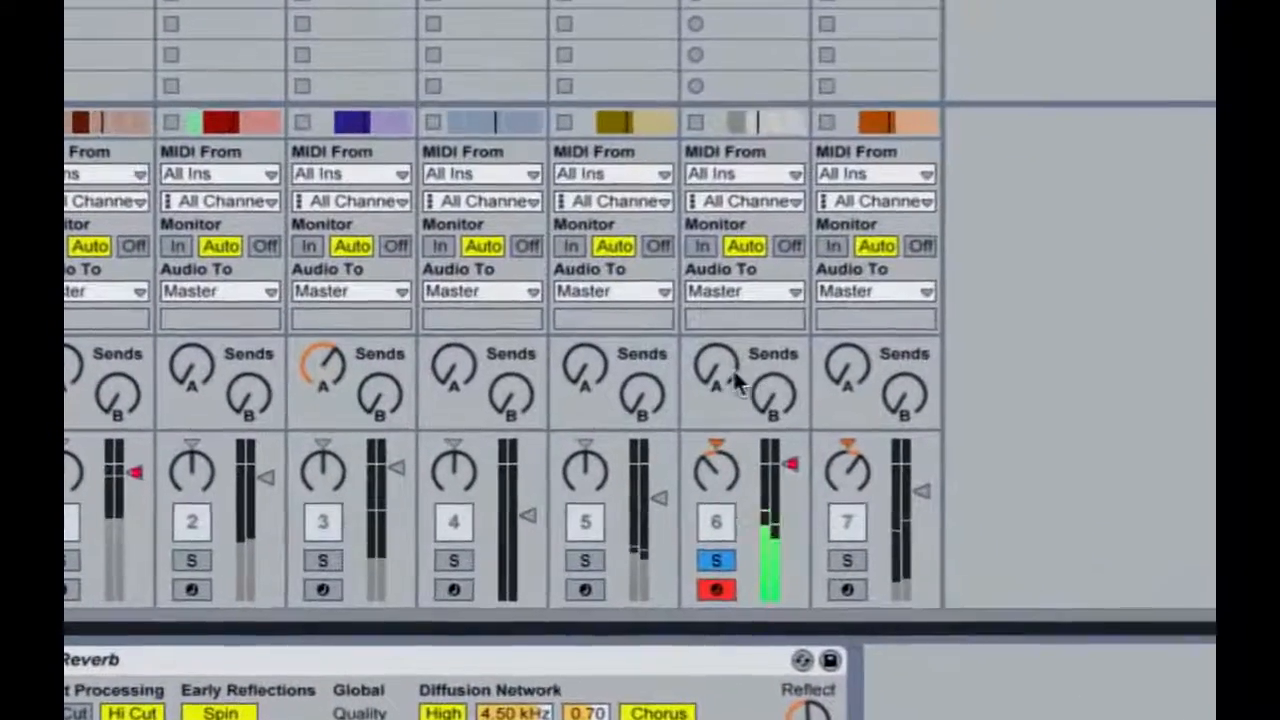
Raise send A on the Vox1 track to slightly past halfway and turn off its solo
left_click_drag(735, 383, 735, 340)
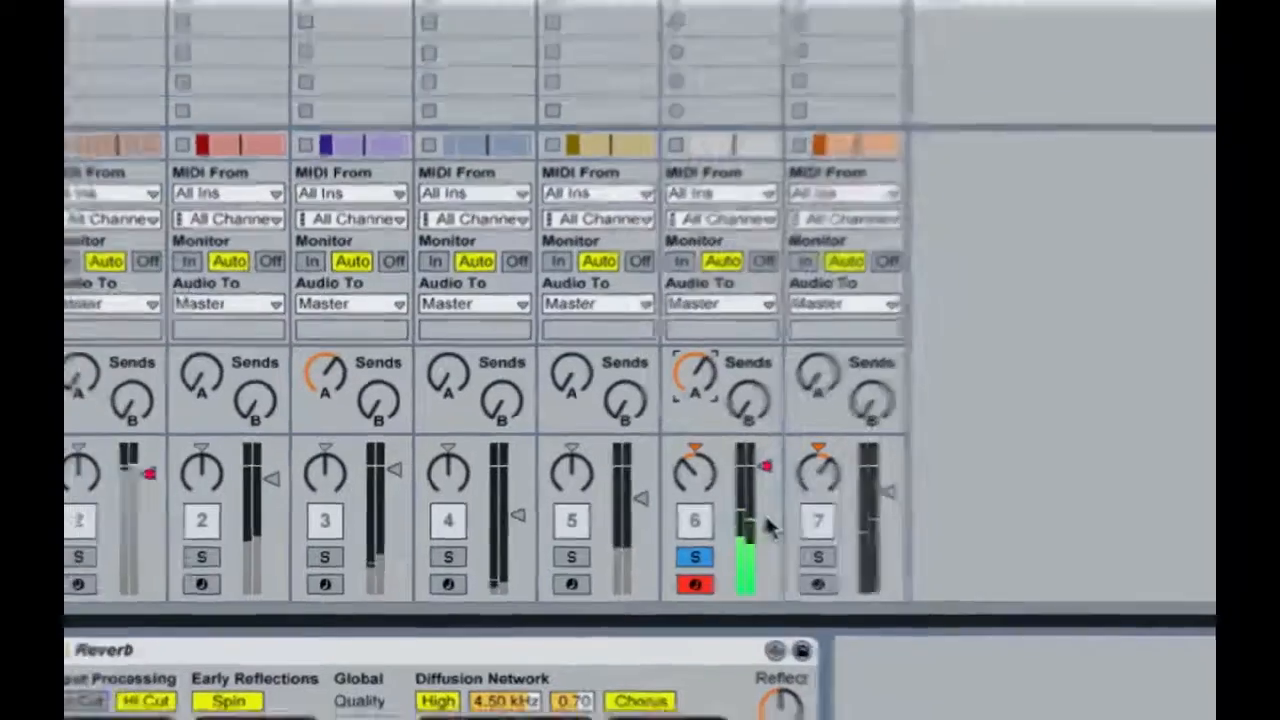
key("Tab")
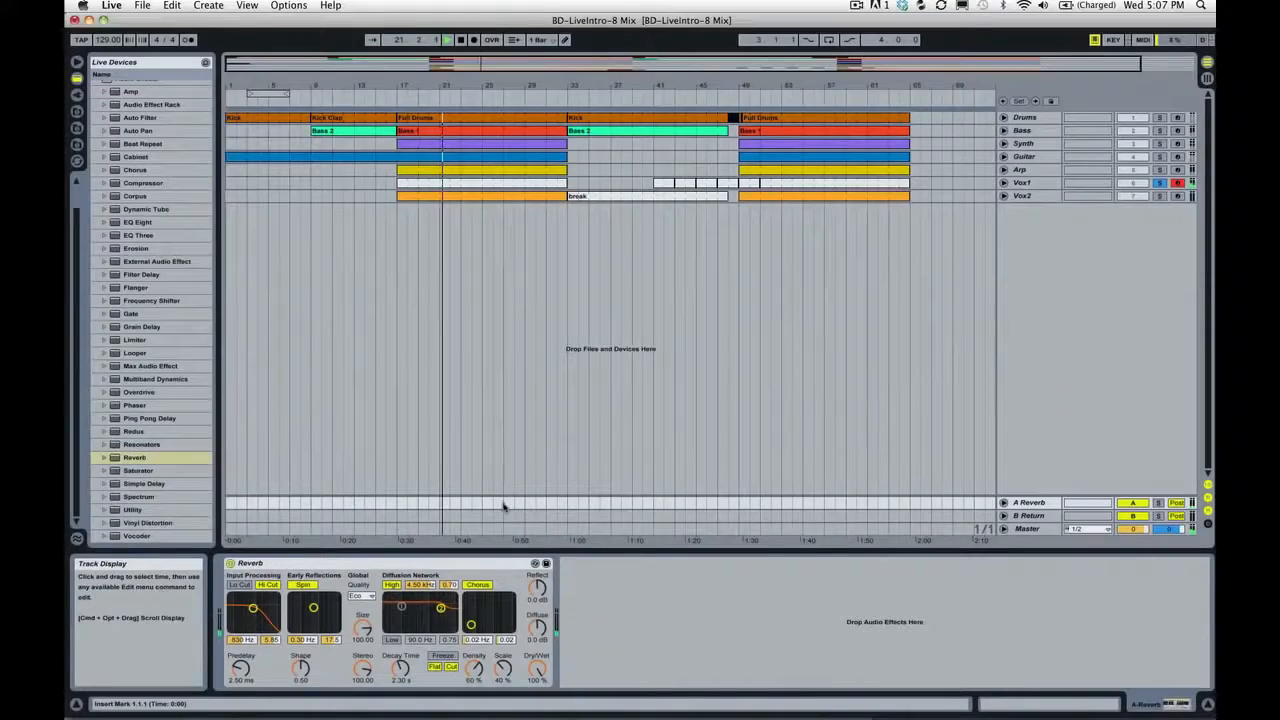
key("Tab")
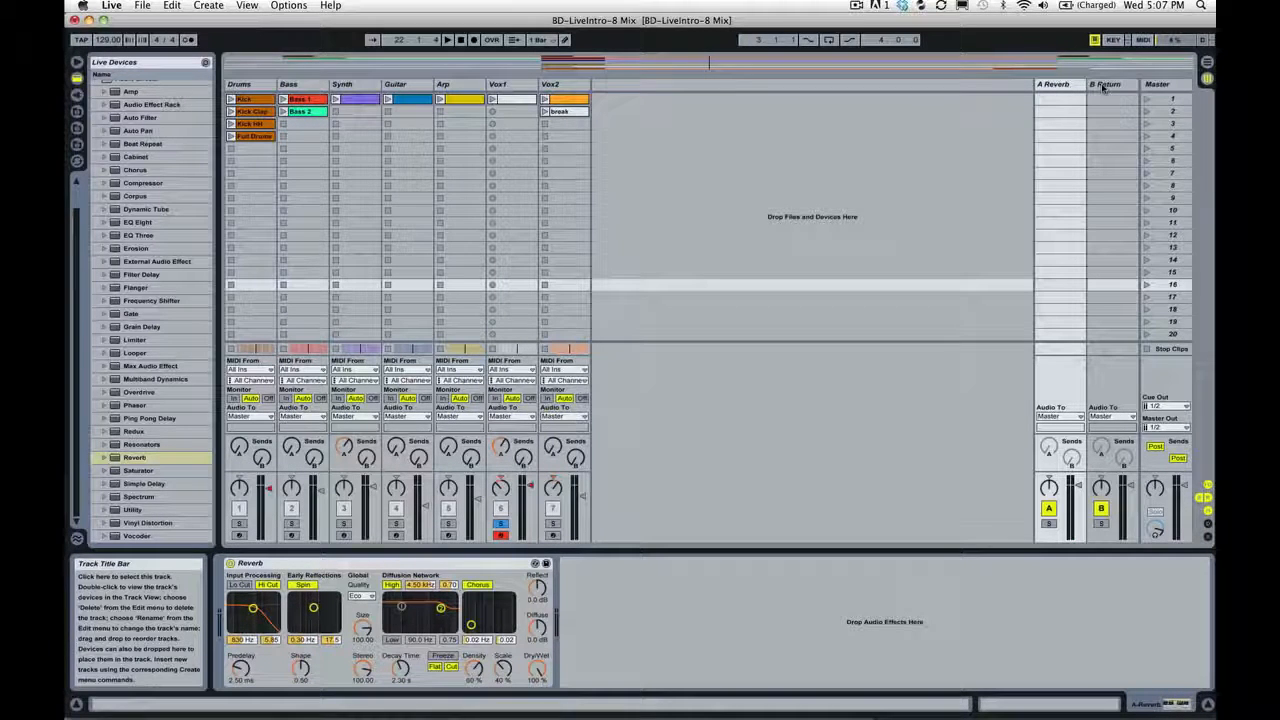
left_click(501, 522)
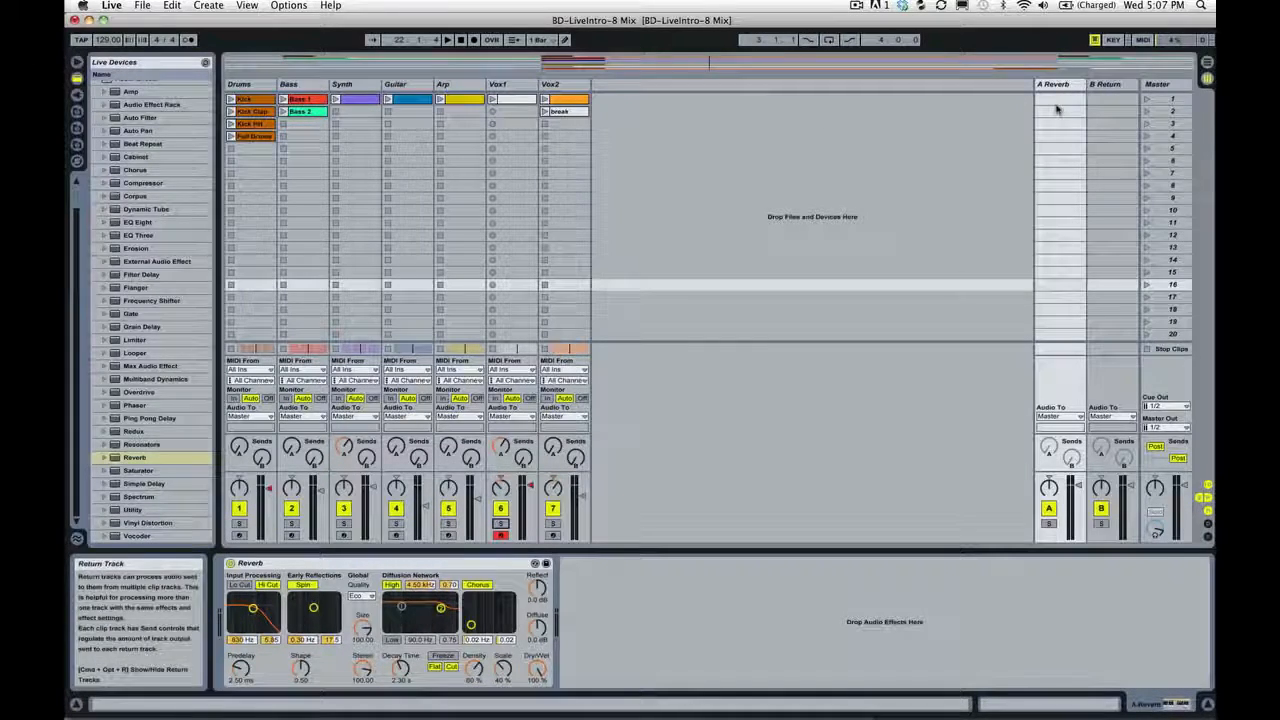
Add the Compressor, EQ Eight and Limiter audio effects to the Master track
left_click(1165, 84)
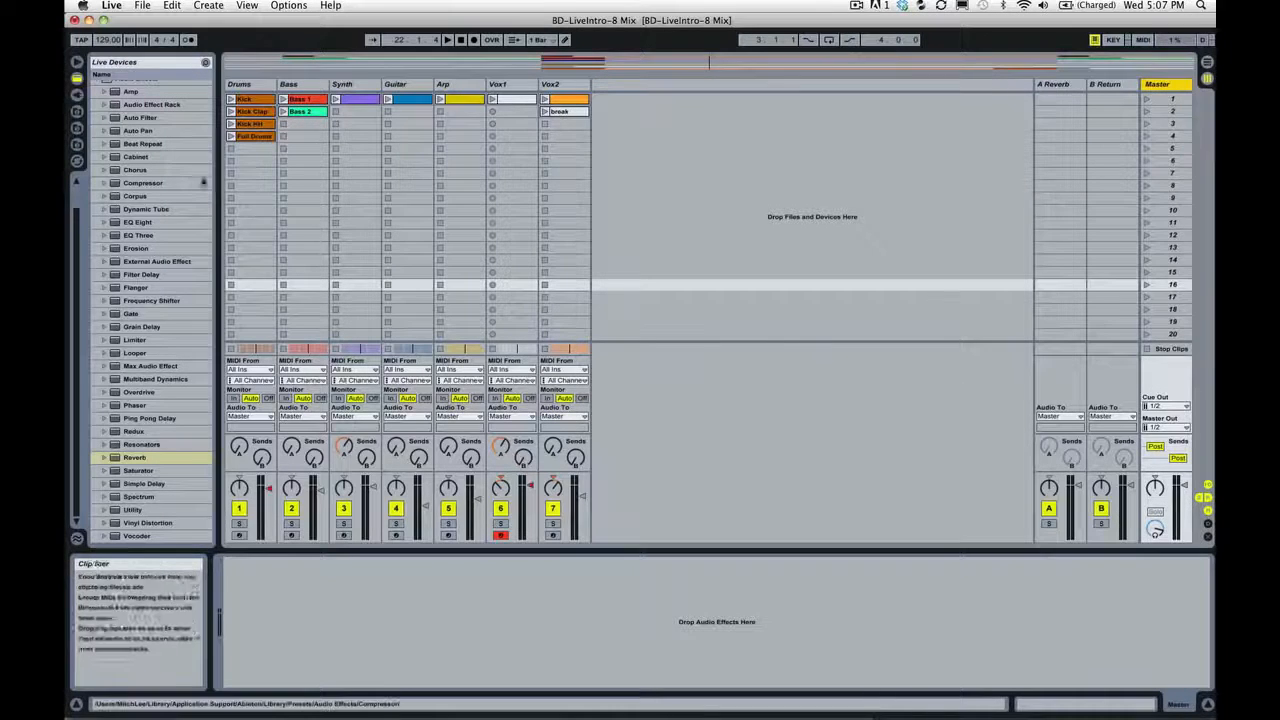
double_click(145, 184)
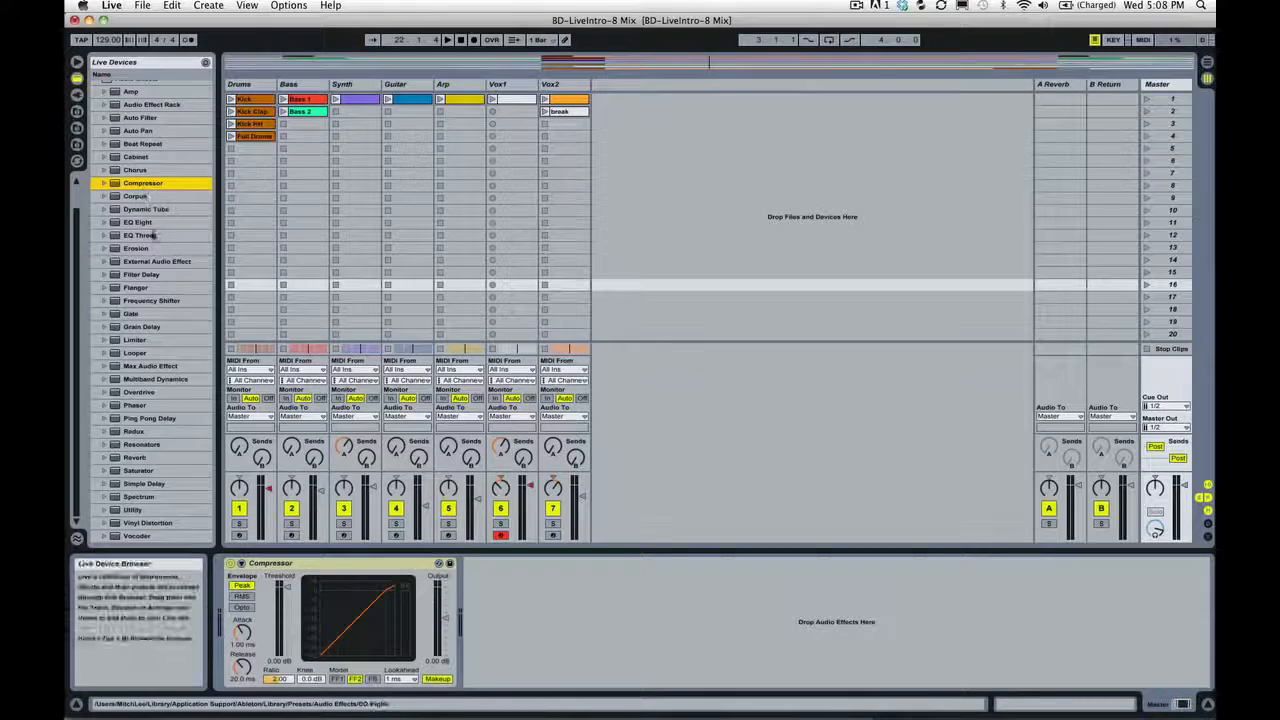
left_click(146, 223)
double_click(146, 224)
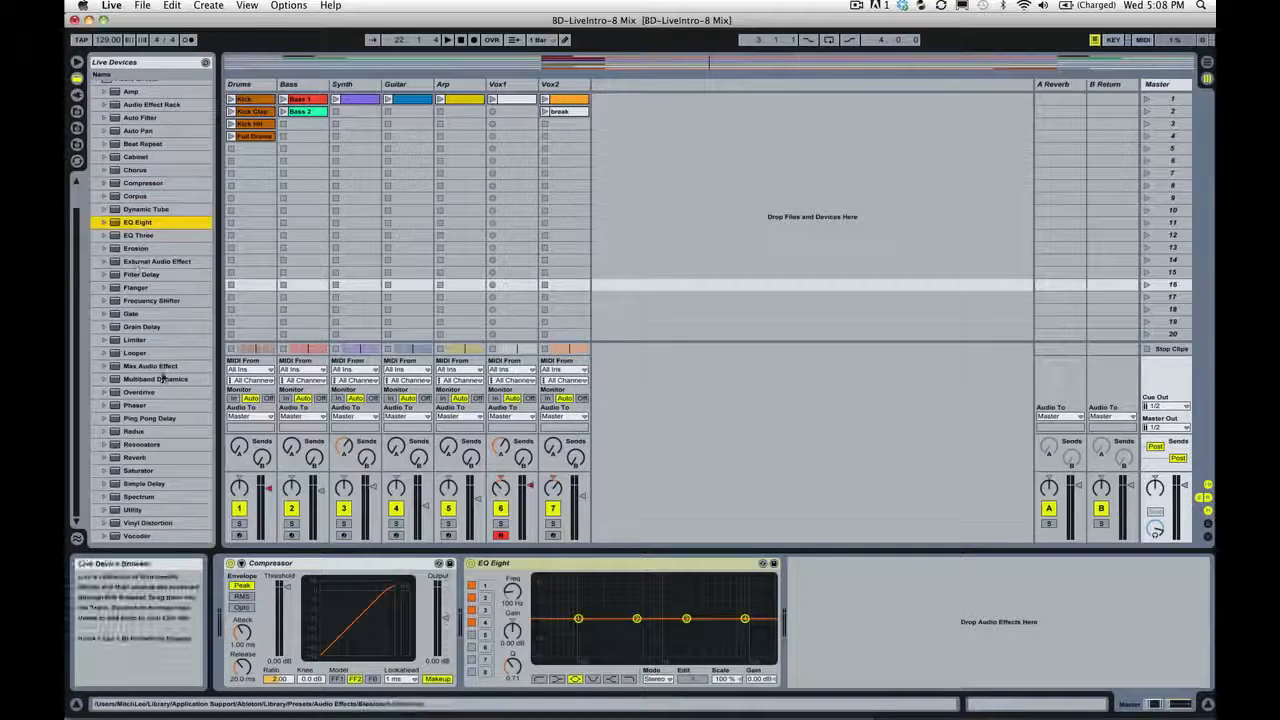
left_click(145, 341)
double_click(145, 341)
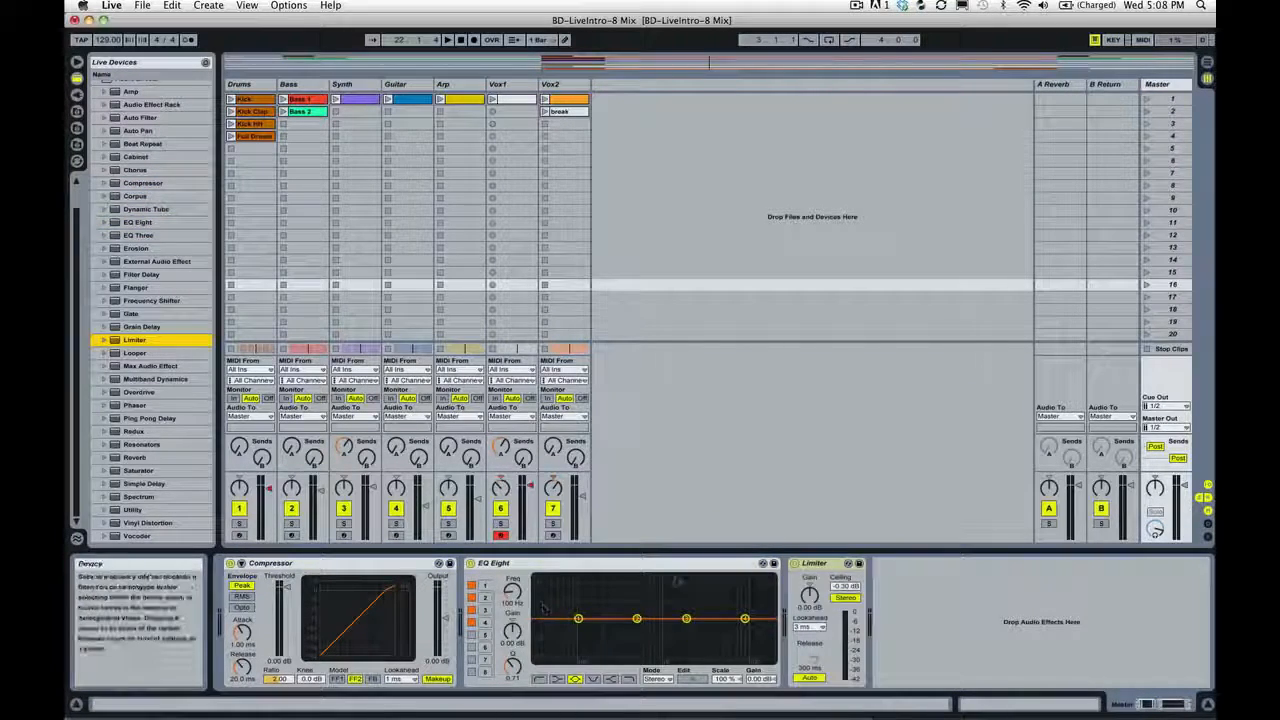
Move the Compressor between EQ Eight and the Limiter in the Master track's device chain
left_click(361, 564)
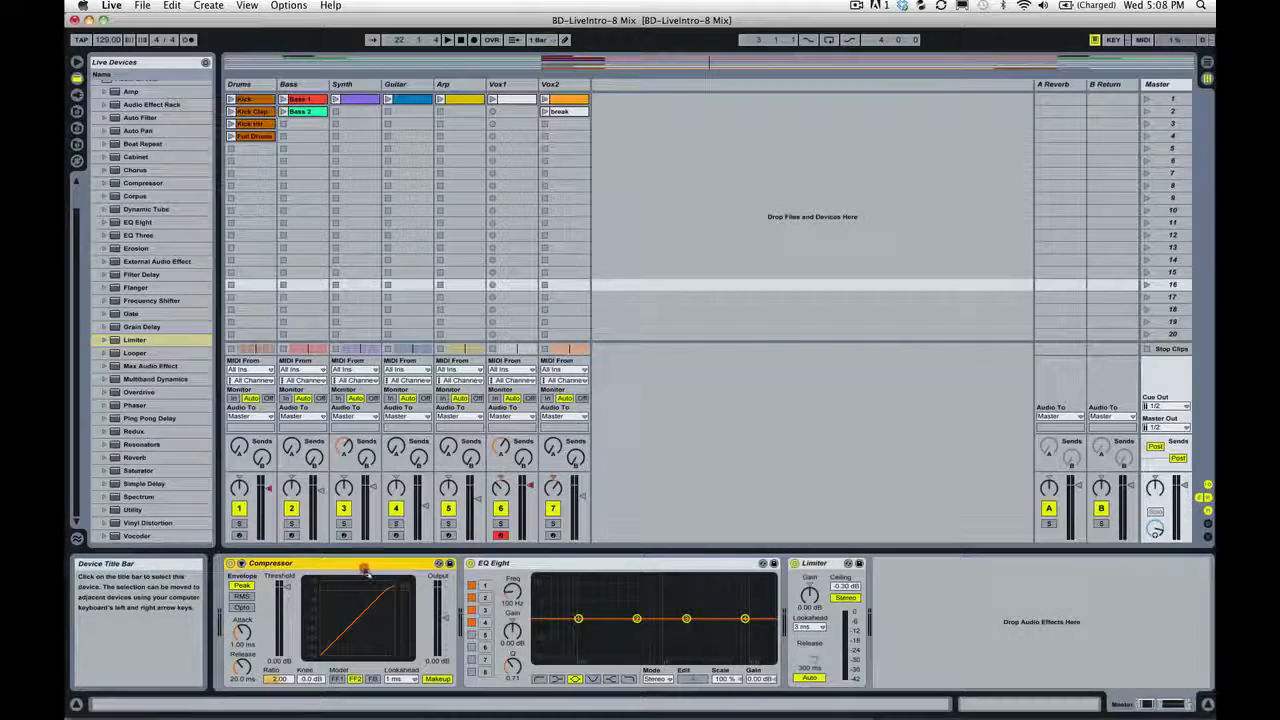
left_click_drag(652, 578, 775, 580)
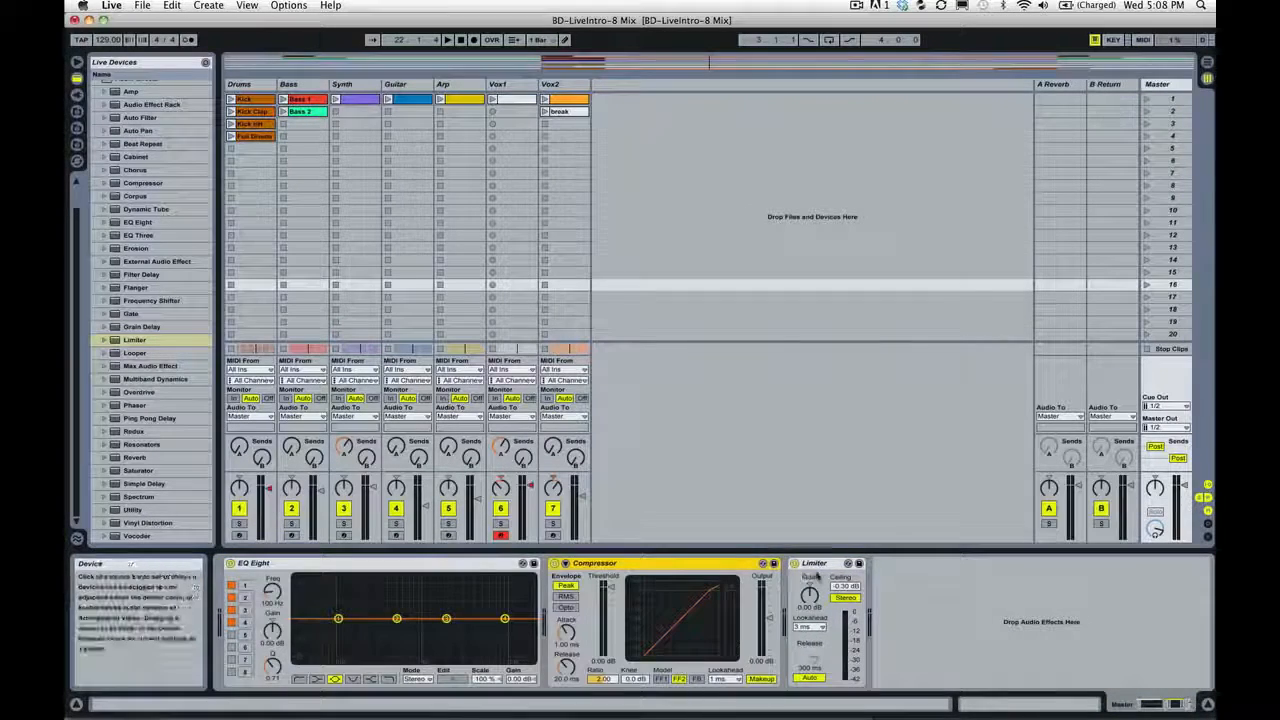
Examine the order of the EQ Eight, Compressor and Limiter devices in the Master chain
left_click(368, 566)
left_click(640, 564)
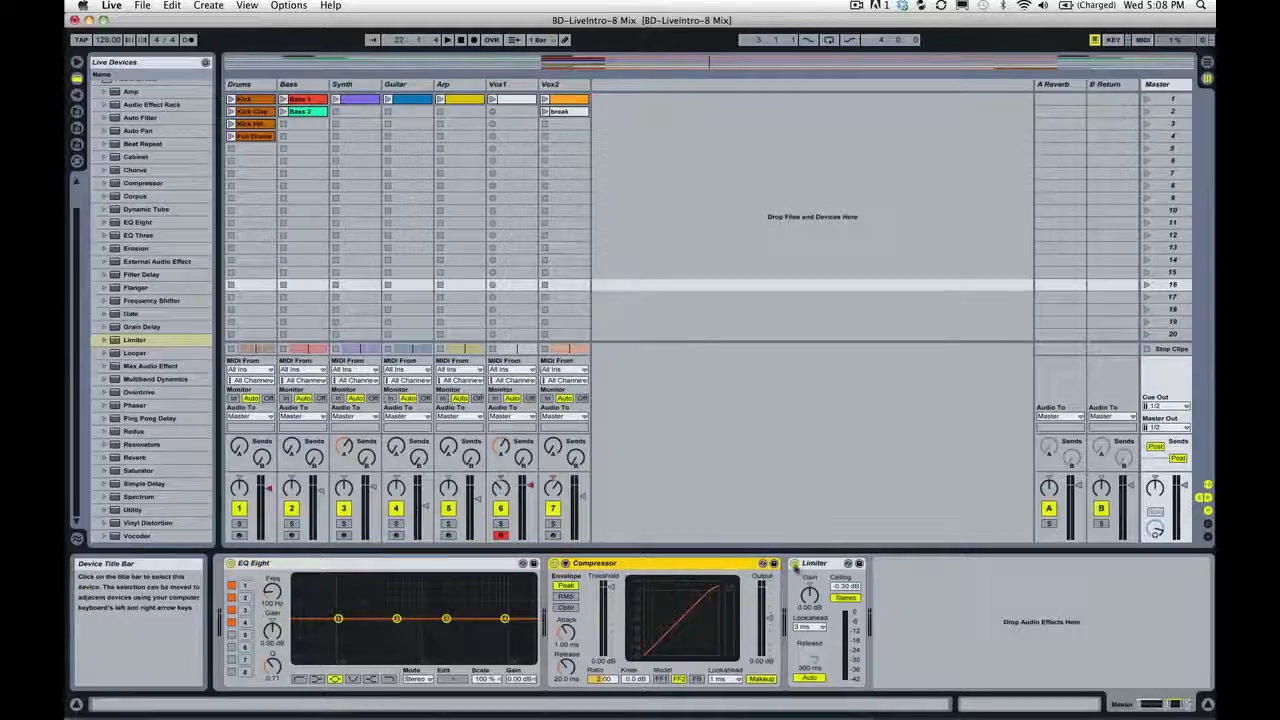
left_click(812, 565)
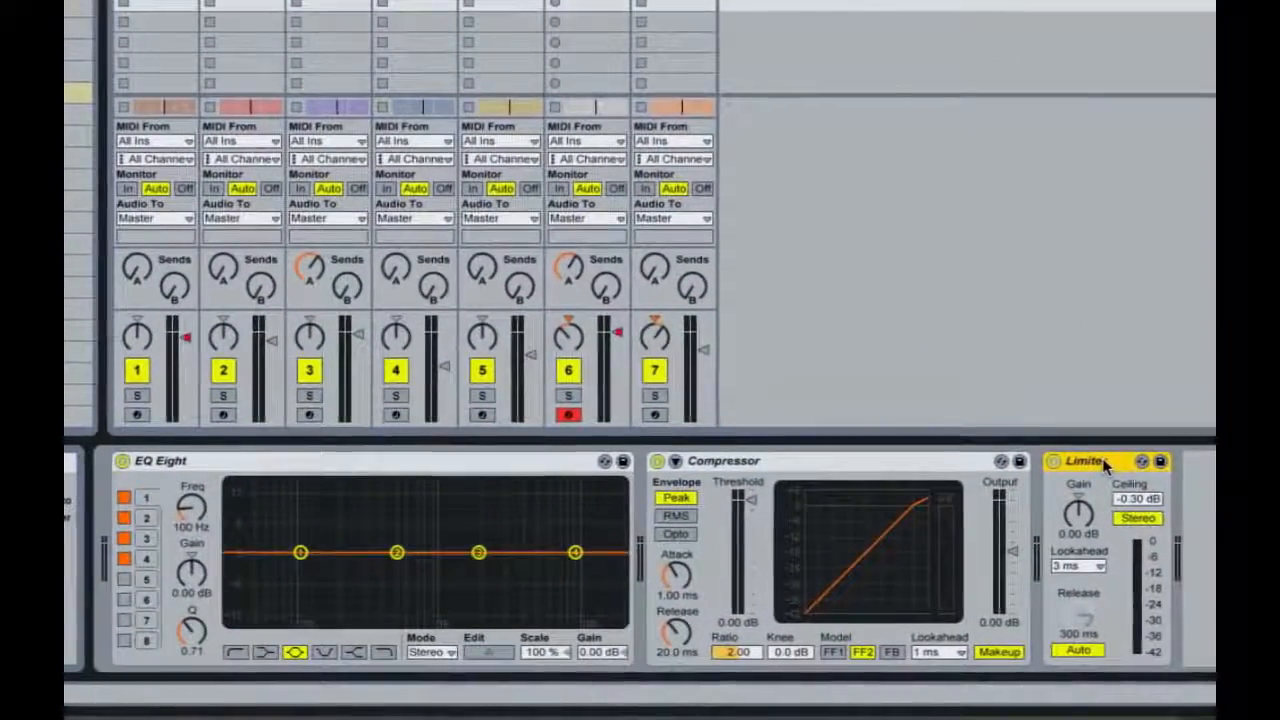
left_click(664, 538)
left_click(562, 462)
left_click(793, 460)
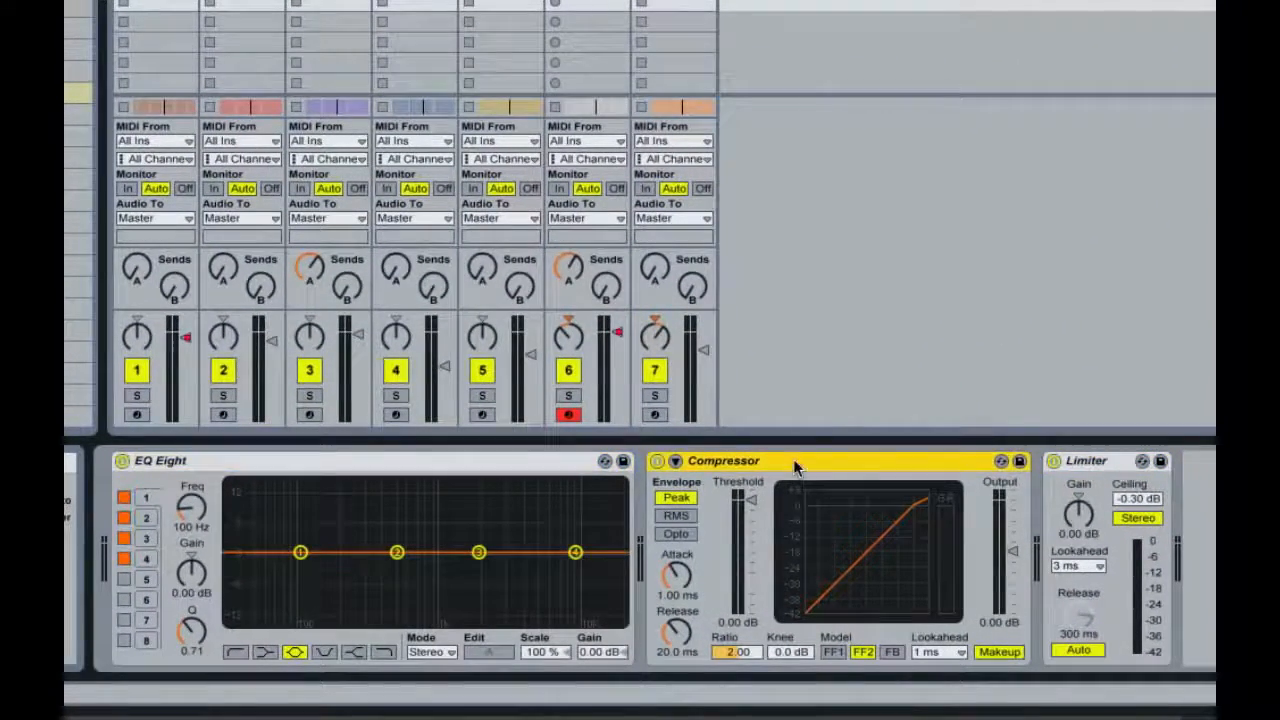
left_click(1085, 466)
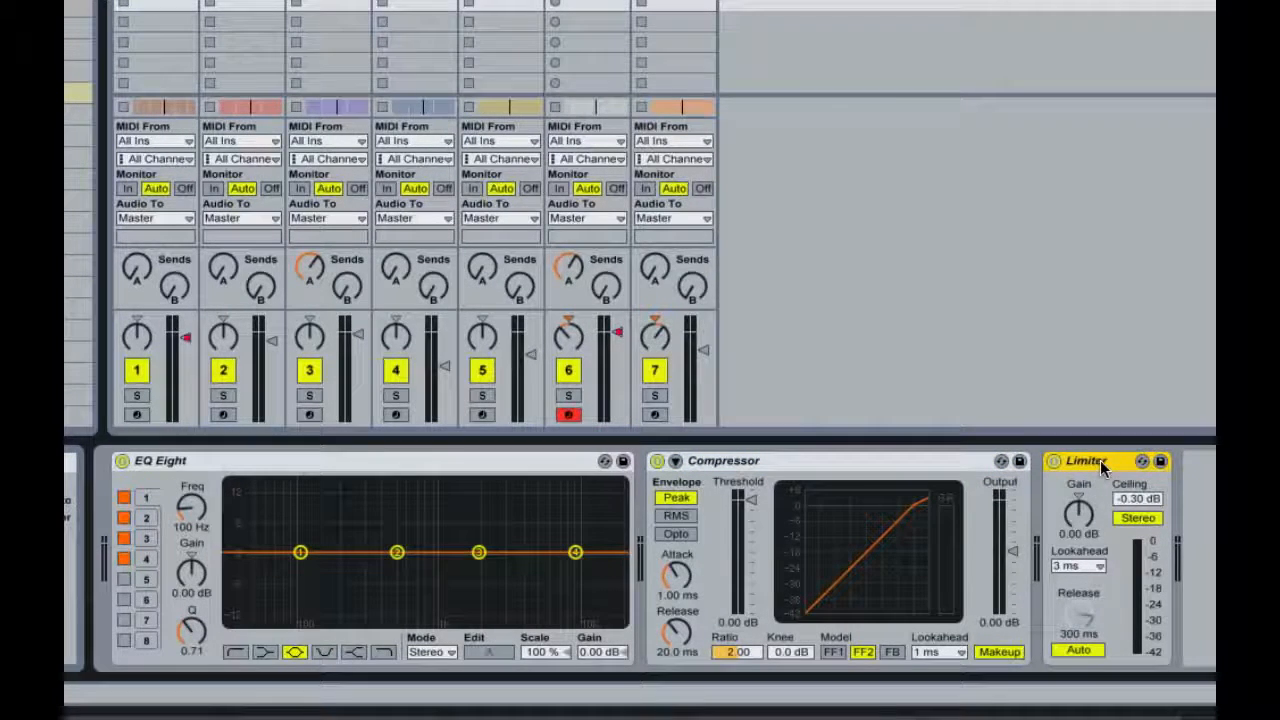
Set the Master Compressor's envelope to Opto and lower its threshold to -16.2 dB during playback
left_click(876, 462)
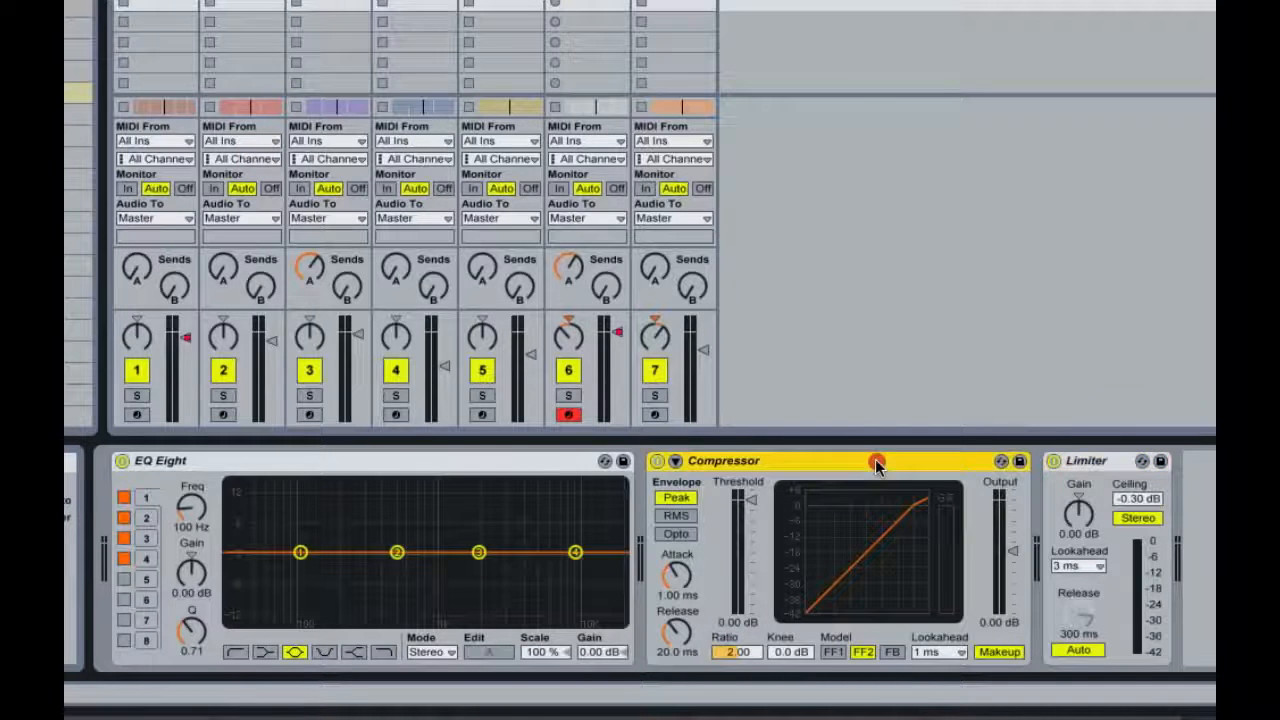
left_click(676, 533)
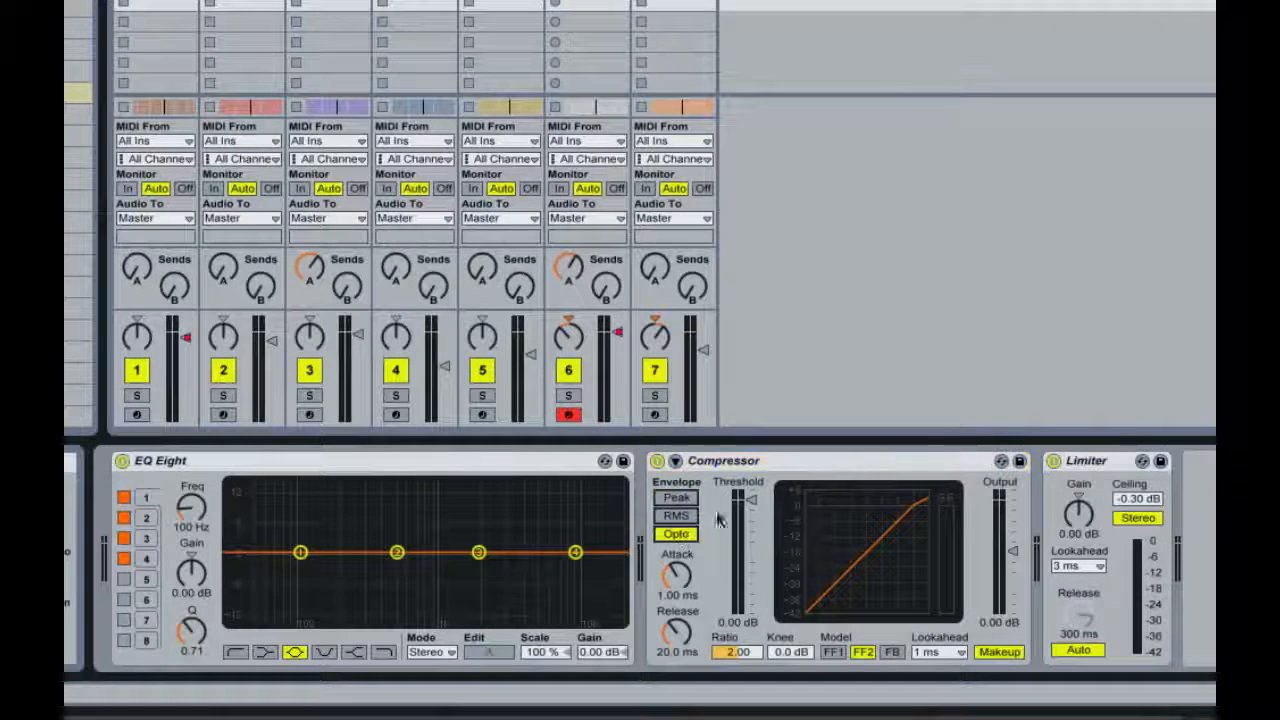
left_click(755, 460)
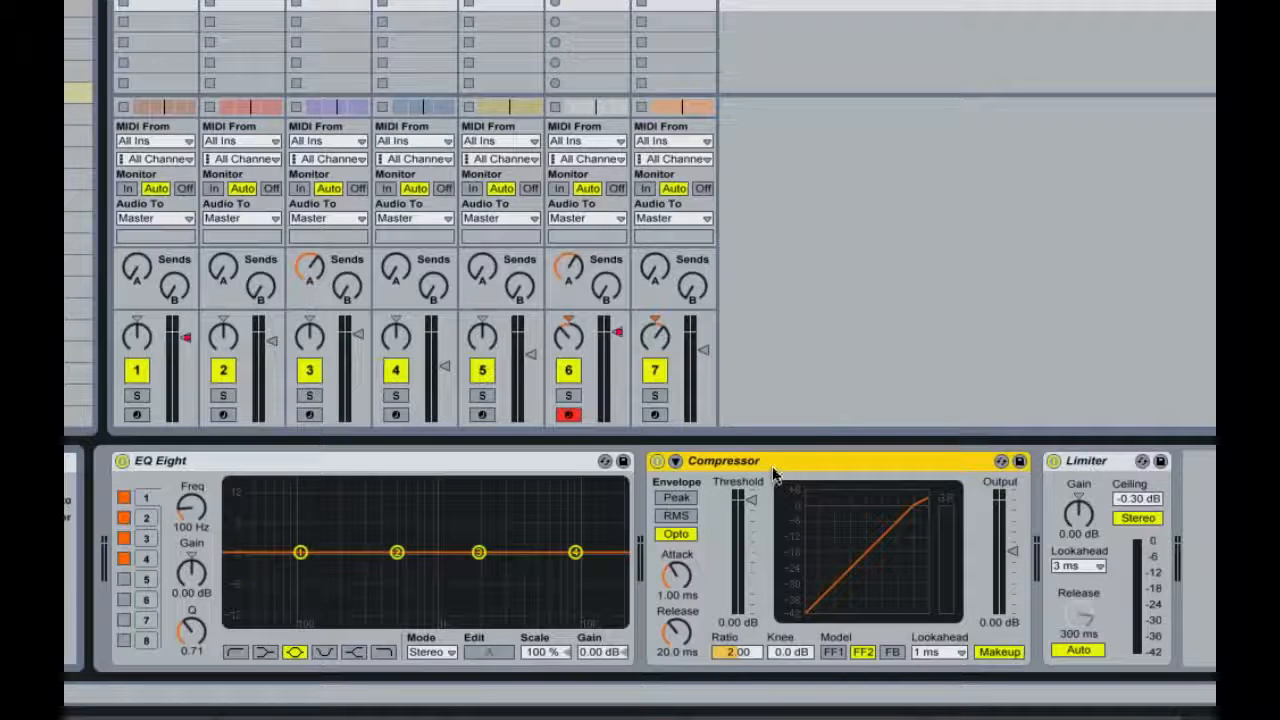
left_click_drag(751, 499, 751, 516)
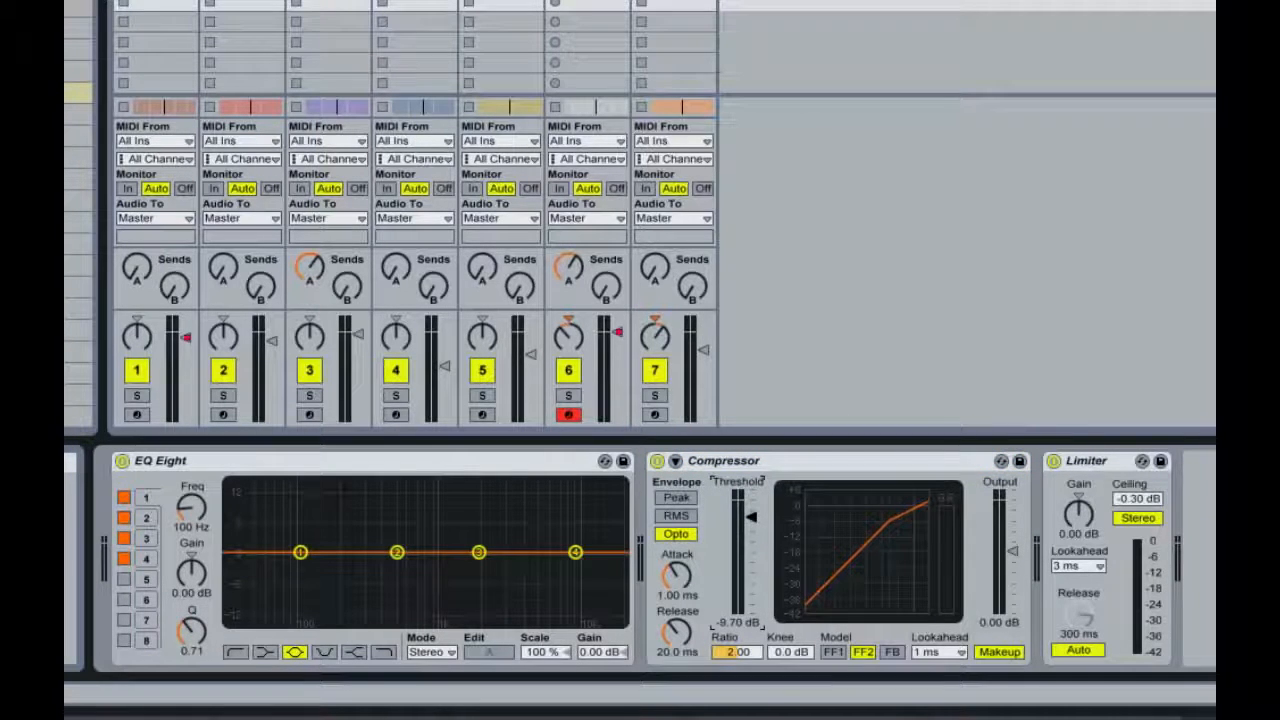
key("space")
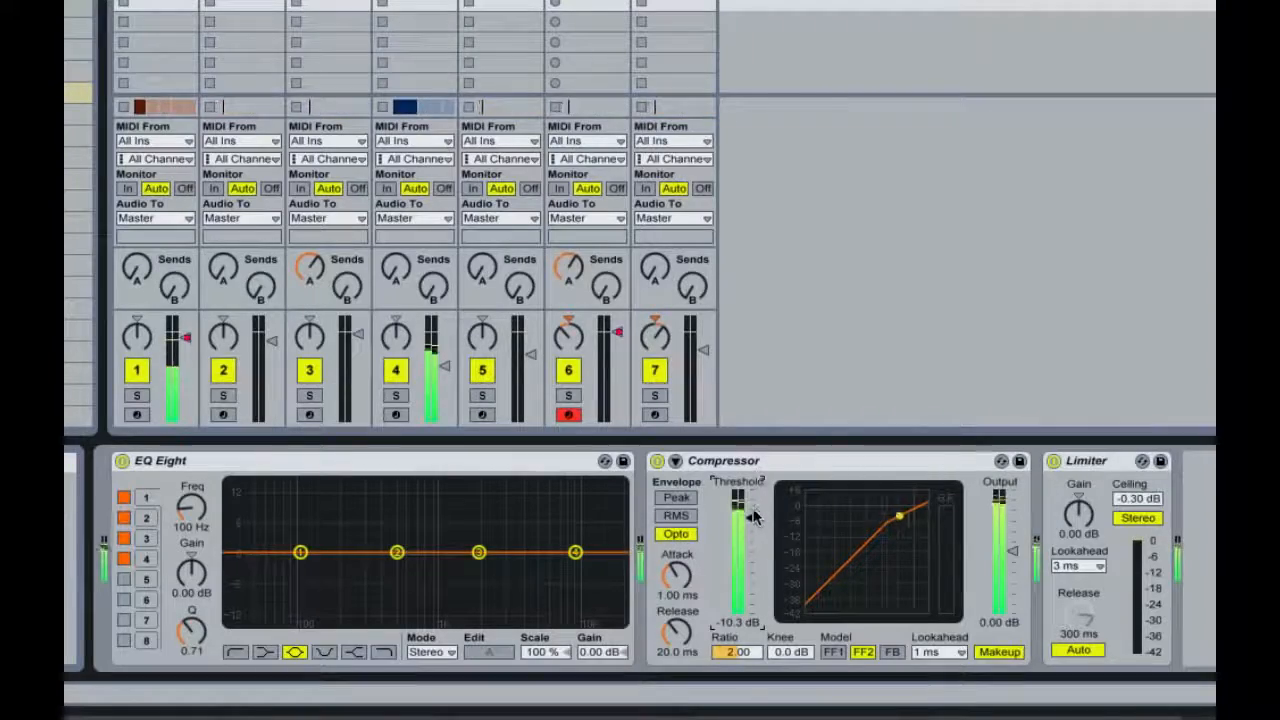
left_click_drag(752, 518, 753, 521)
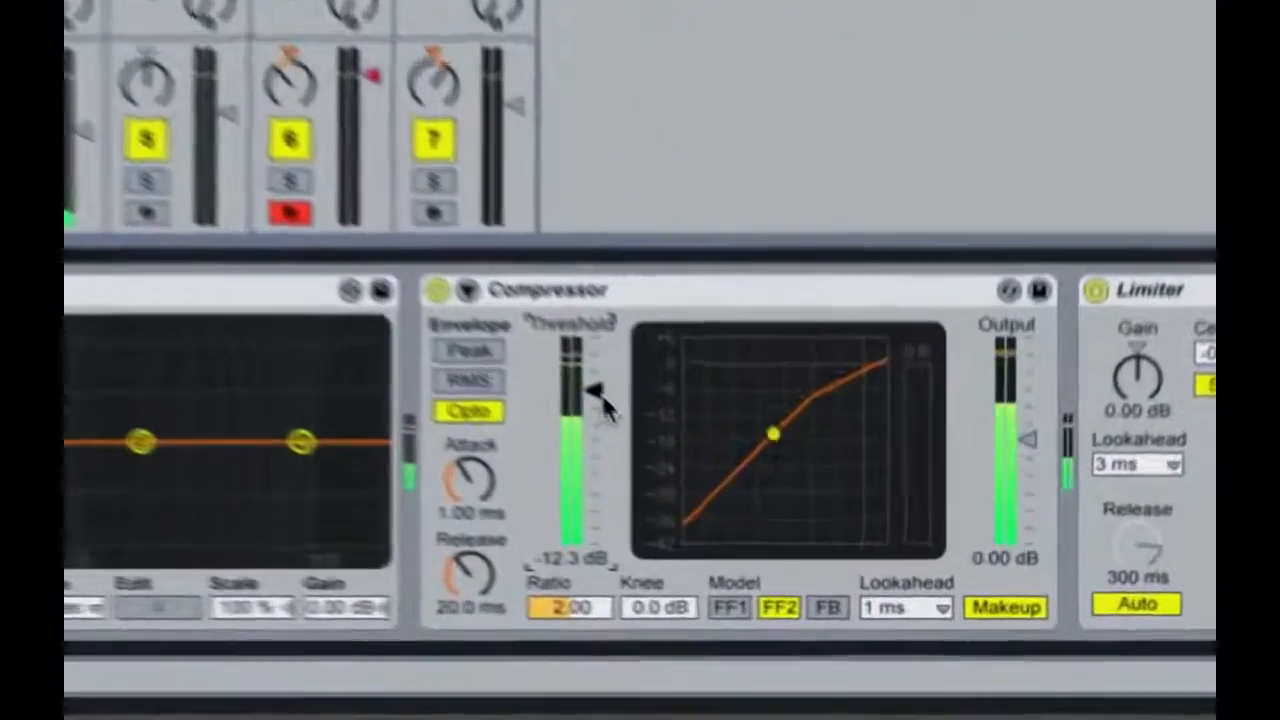
left_click_drag(751, 519, 751, 526)
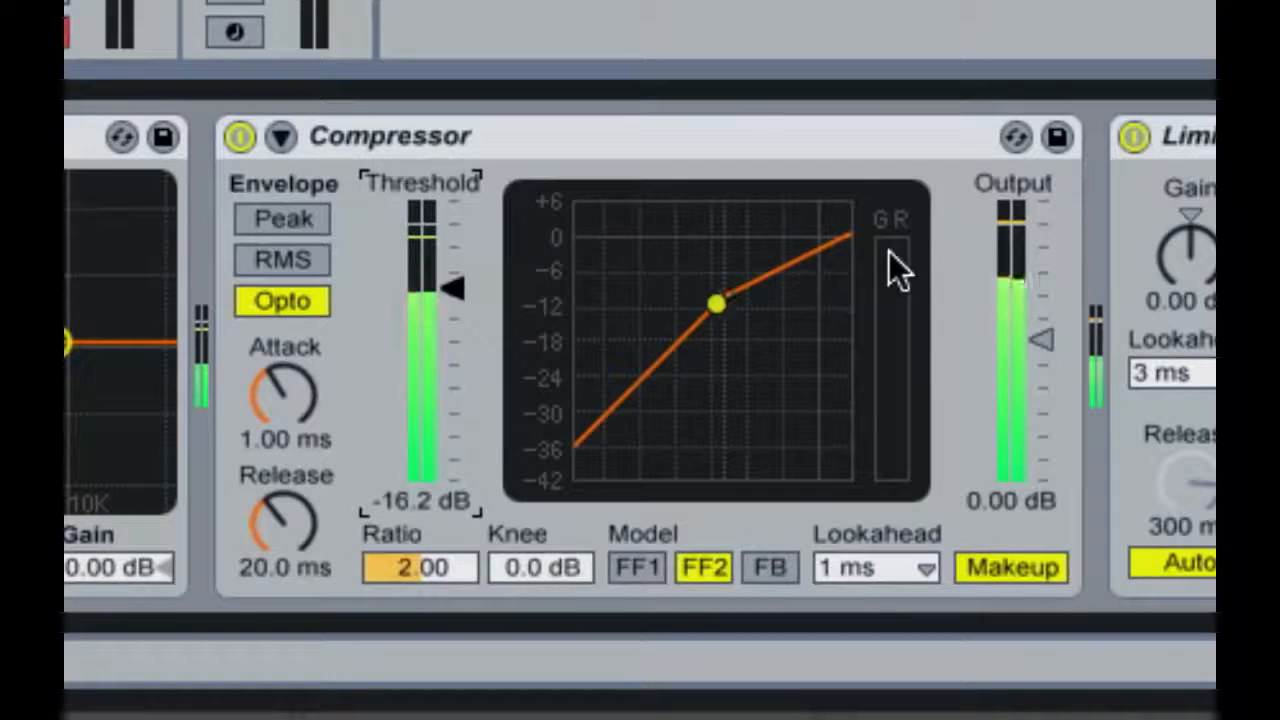
Bypass the Master Compressor and Limiter to compare the sound, then re-enable both devices
left_click(240, 138)
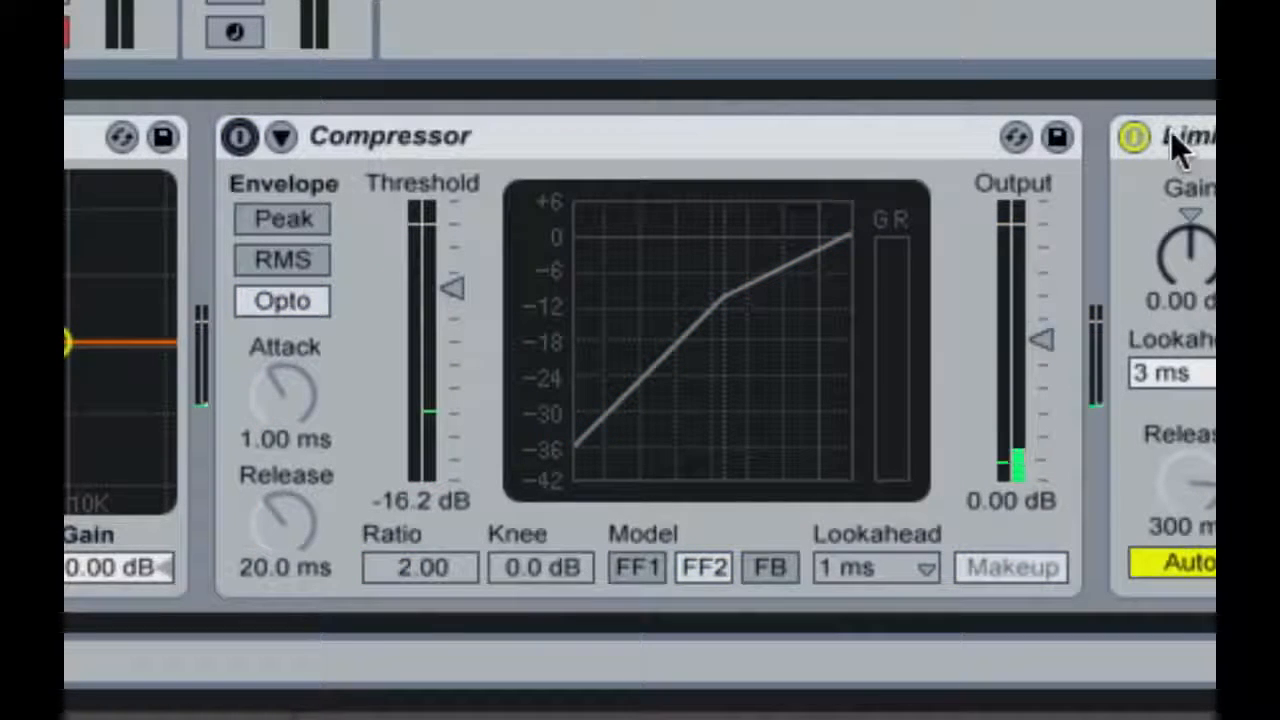
left_click(1136, 136)
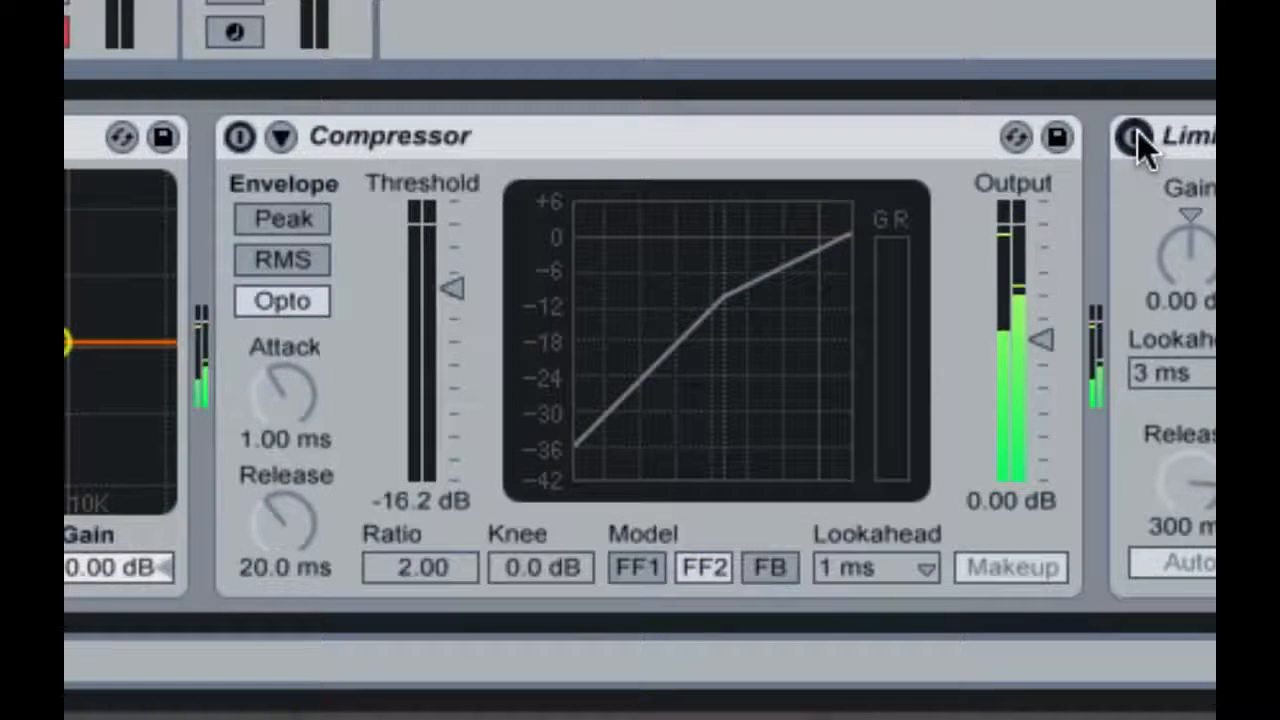
left_click(240, 137)
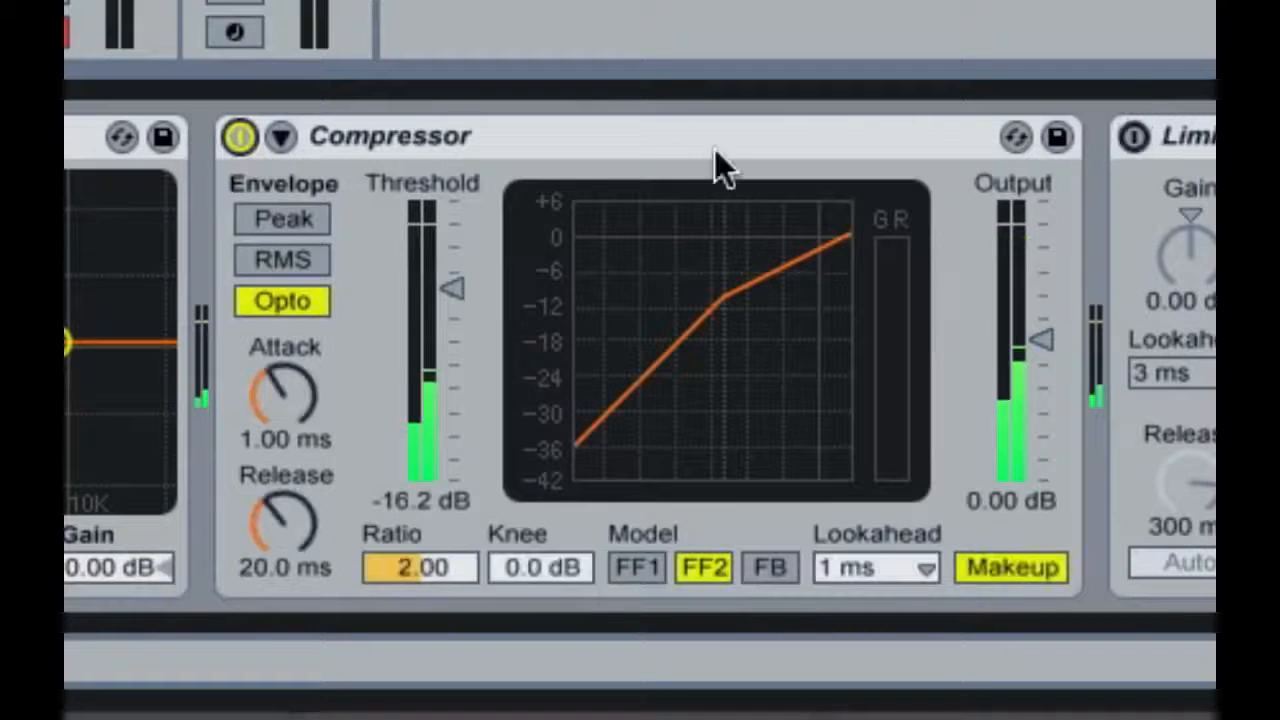
left_click(1136, 136)
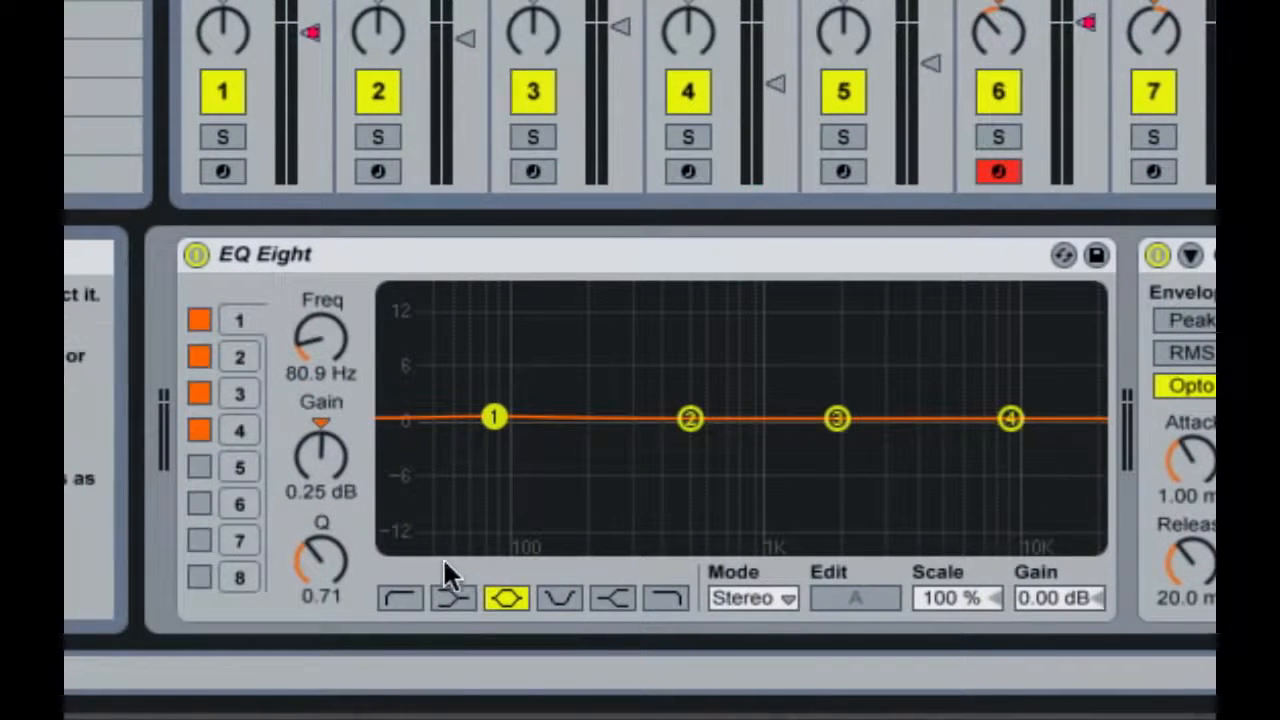
Shape the Master EQ Eight with a low cut at 46.5 Hz, a slight boost at 2.65 kHz and band 4 at -0.25 dB
left_click(410, 603)
left_click_drag(489, 450, 434, 449)
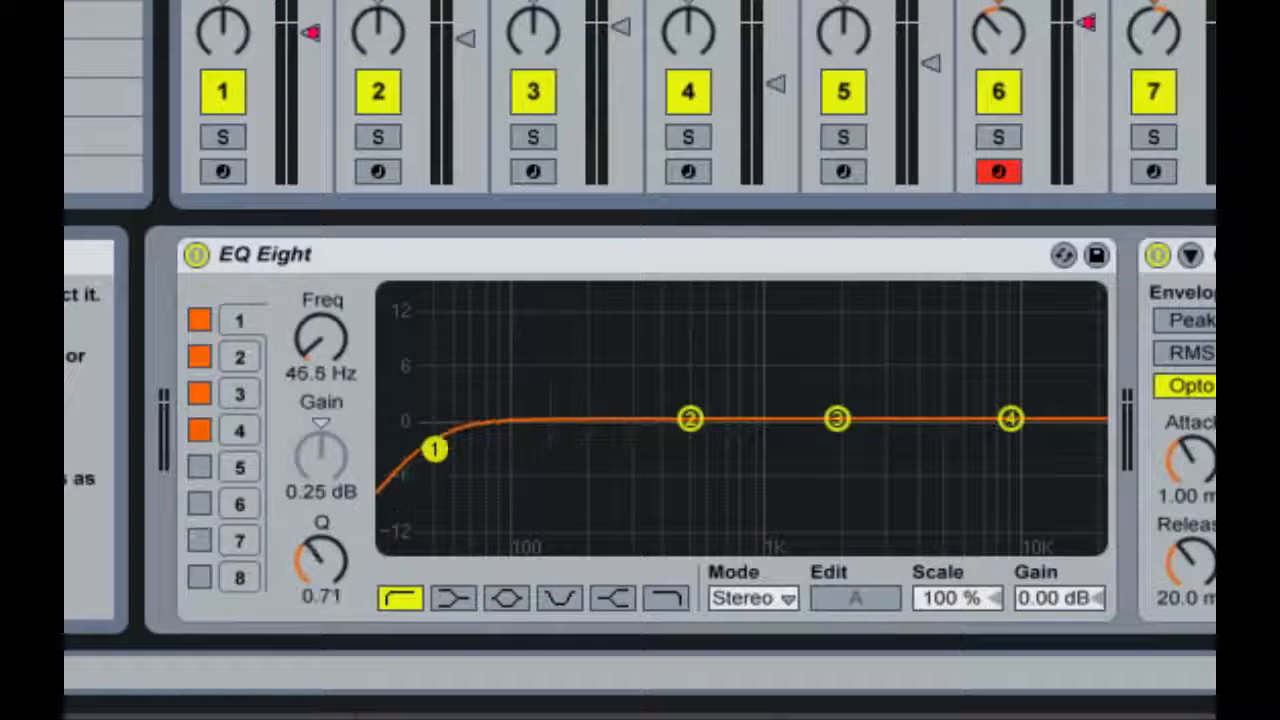
left_click_drag(837, 418, 867, 409)
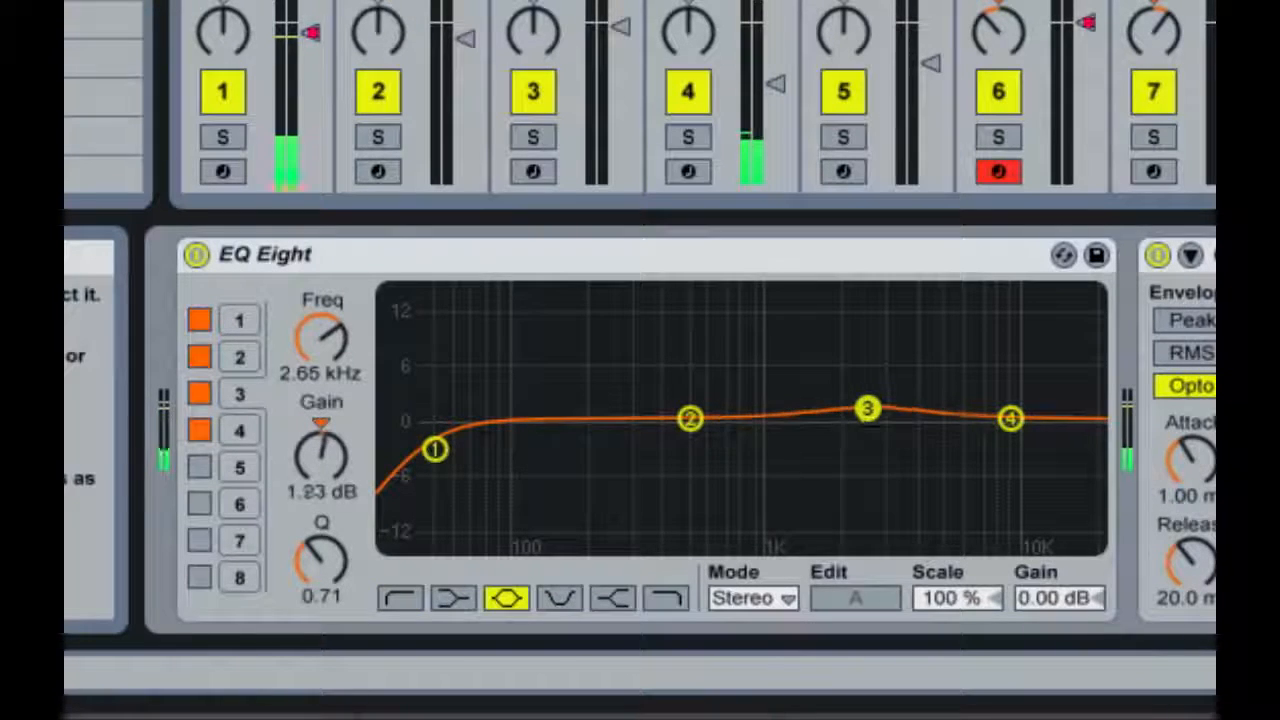
left_click_drag(1009, 418, 1057, 420)
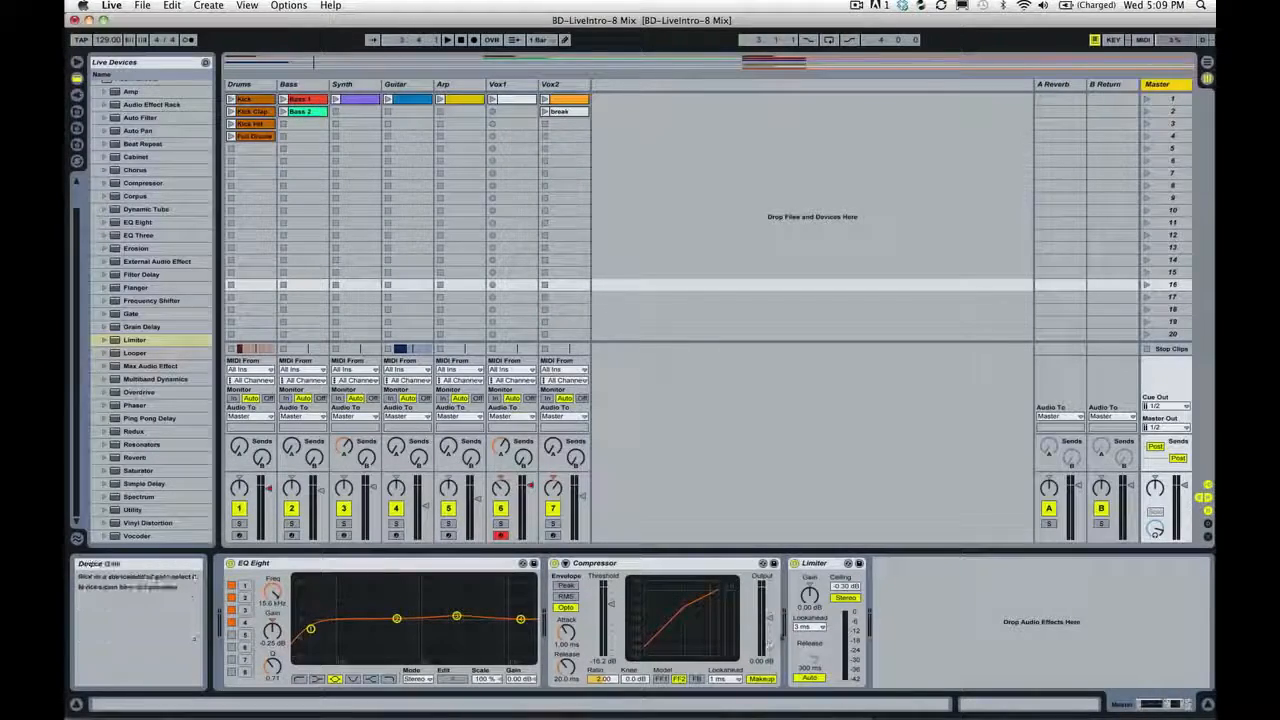
Play the song and compare the mix with the Master's EQ Eight, Compressor and Limiter bypassed and enabled
left_click(805, 566)
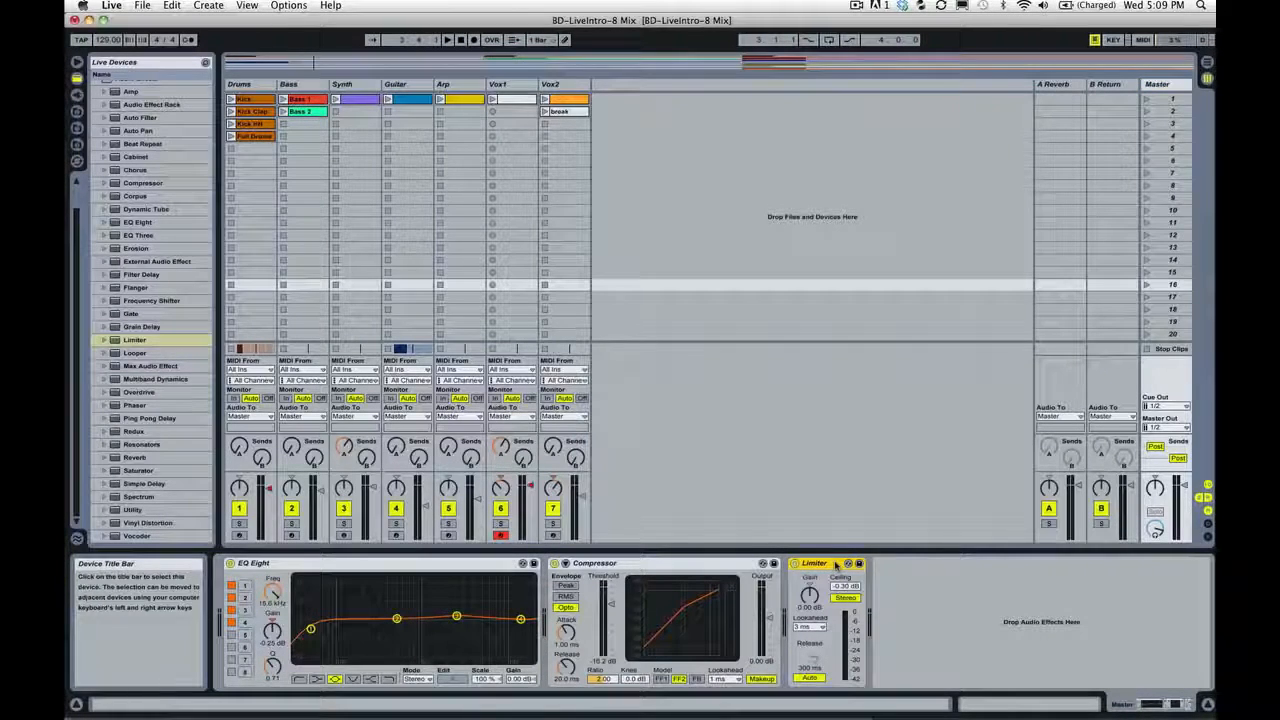
key("space")
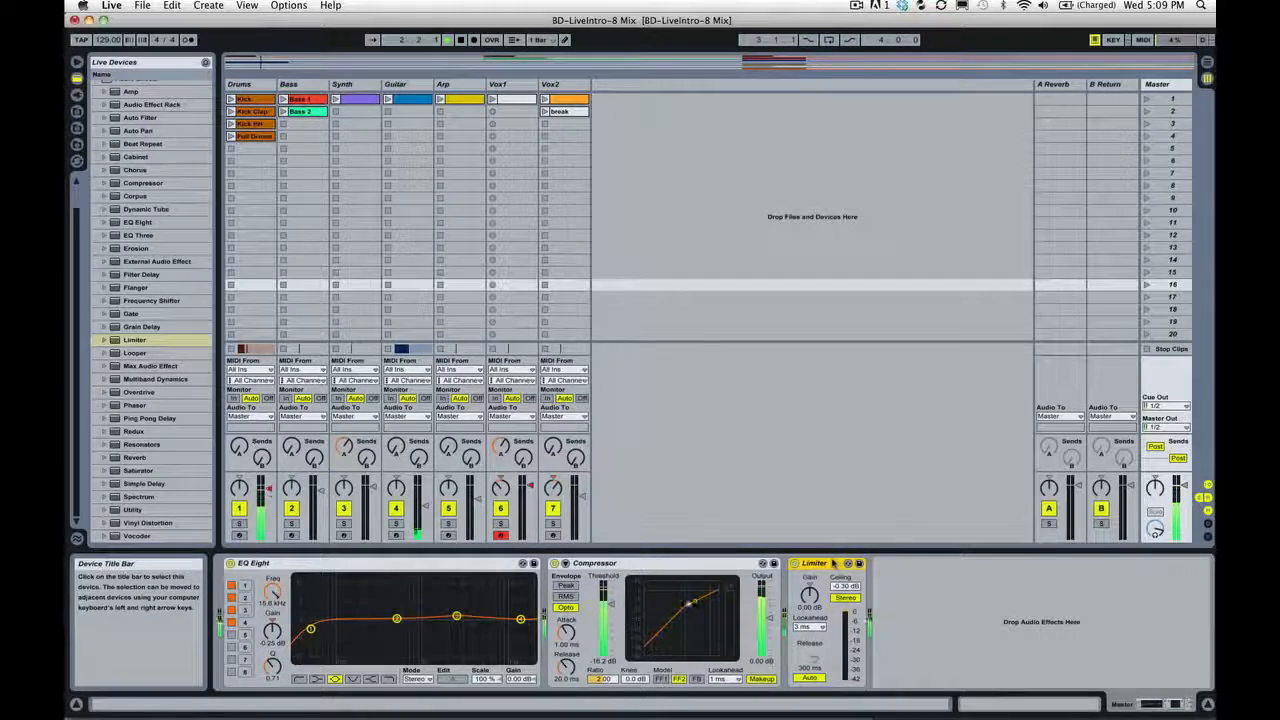
key("Tab")
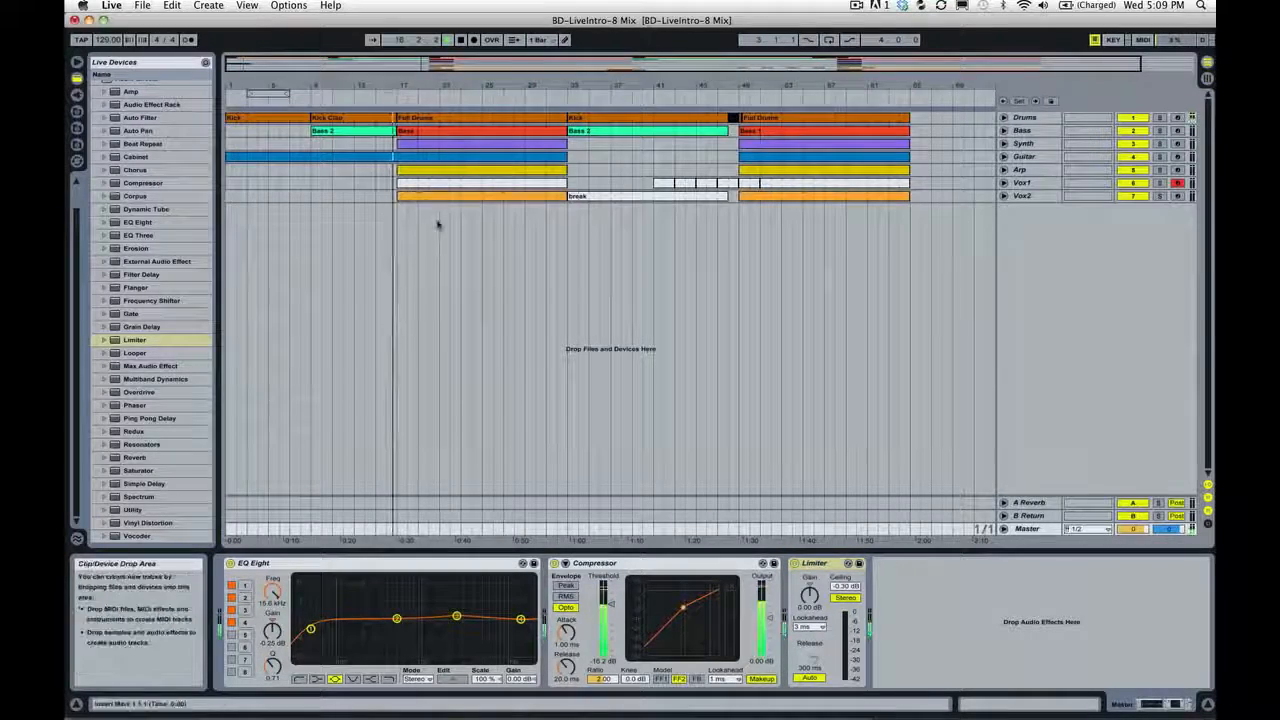
key("Tab")
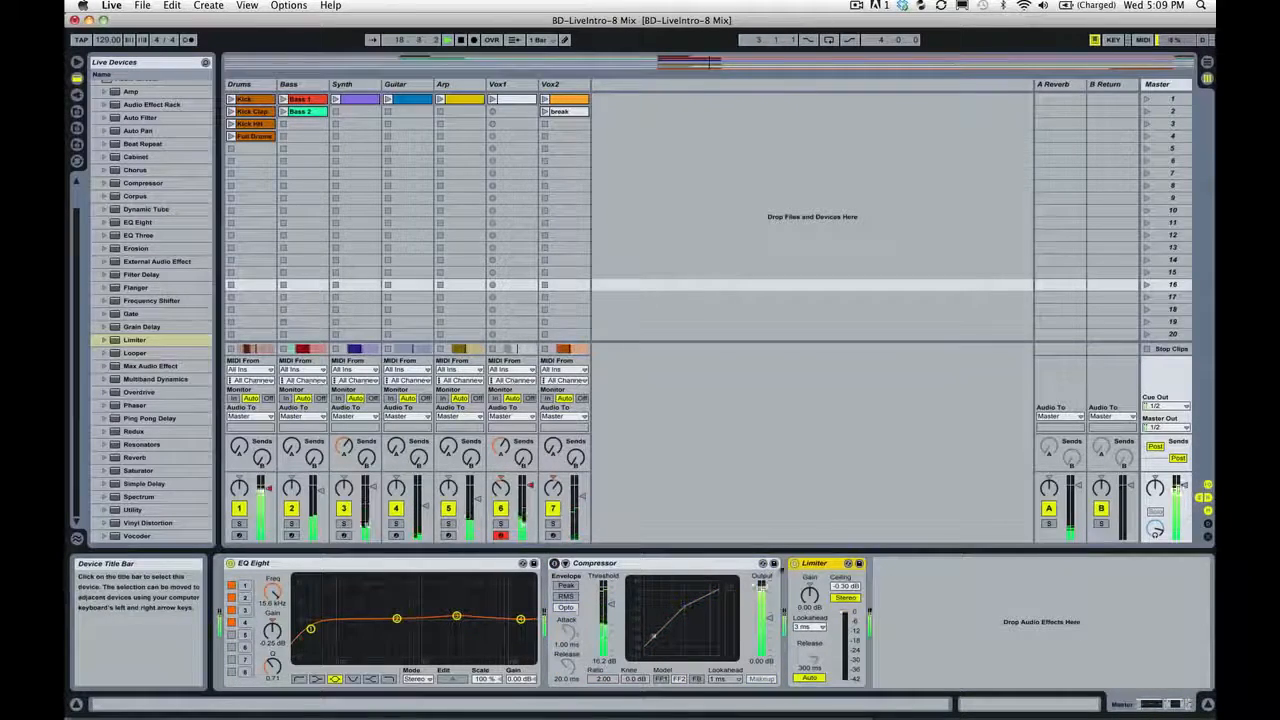
left_click(230, 563)
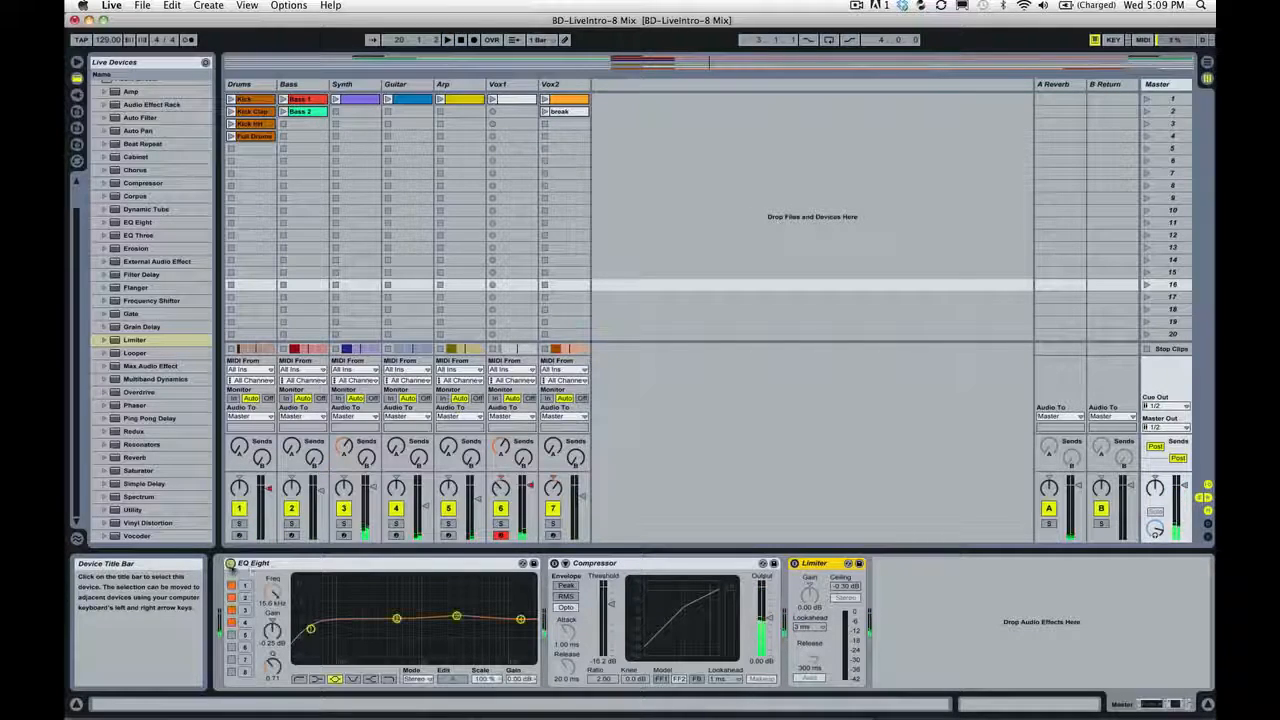
left_click(554, 563)
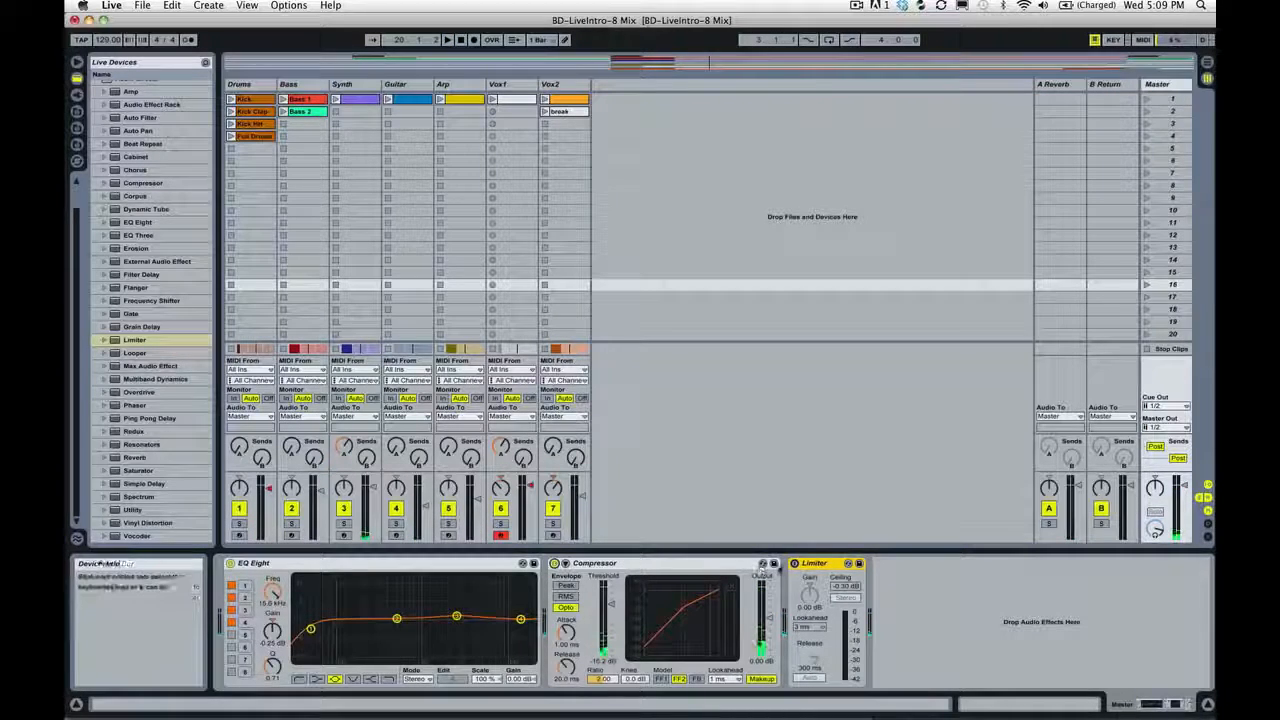
key("Tab")
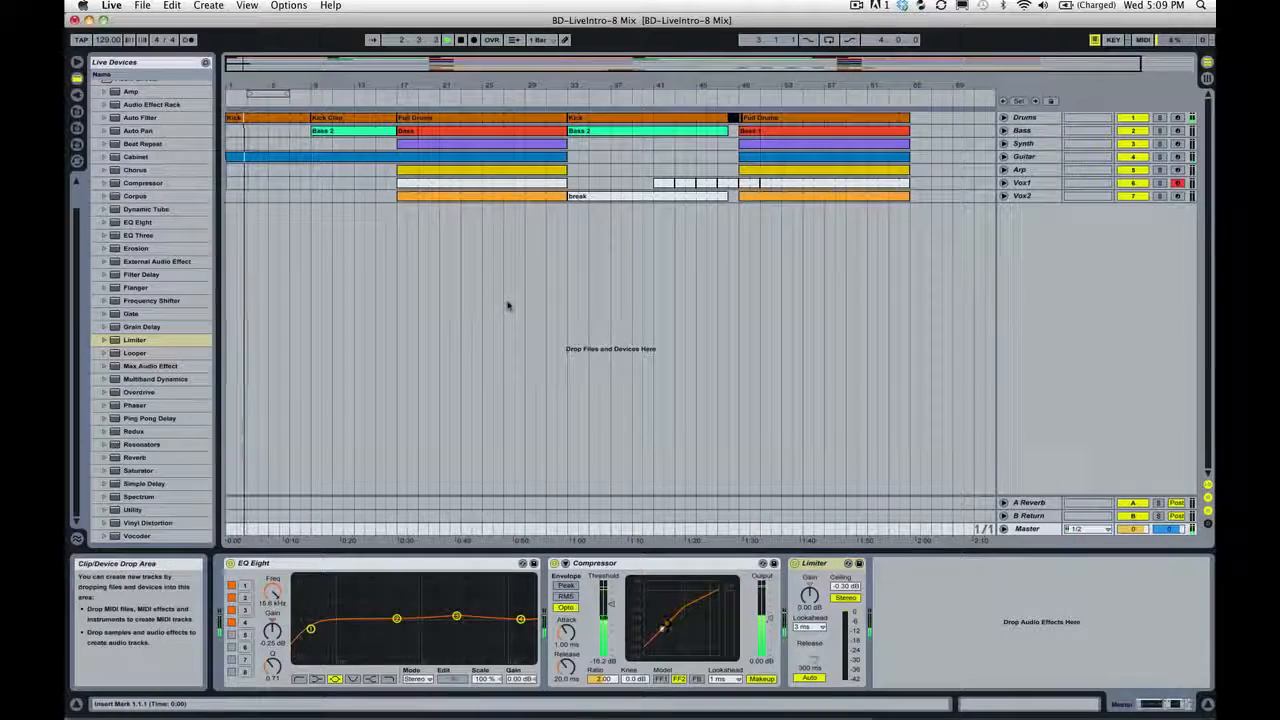
Widen all tracks in Session View and enlarge the mixer section to show the volume values and dB scales
key("Tab")
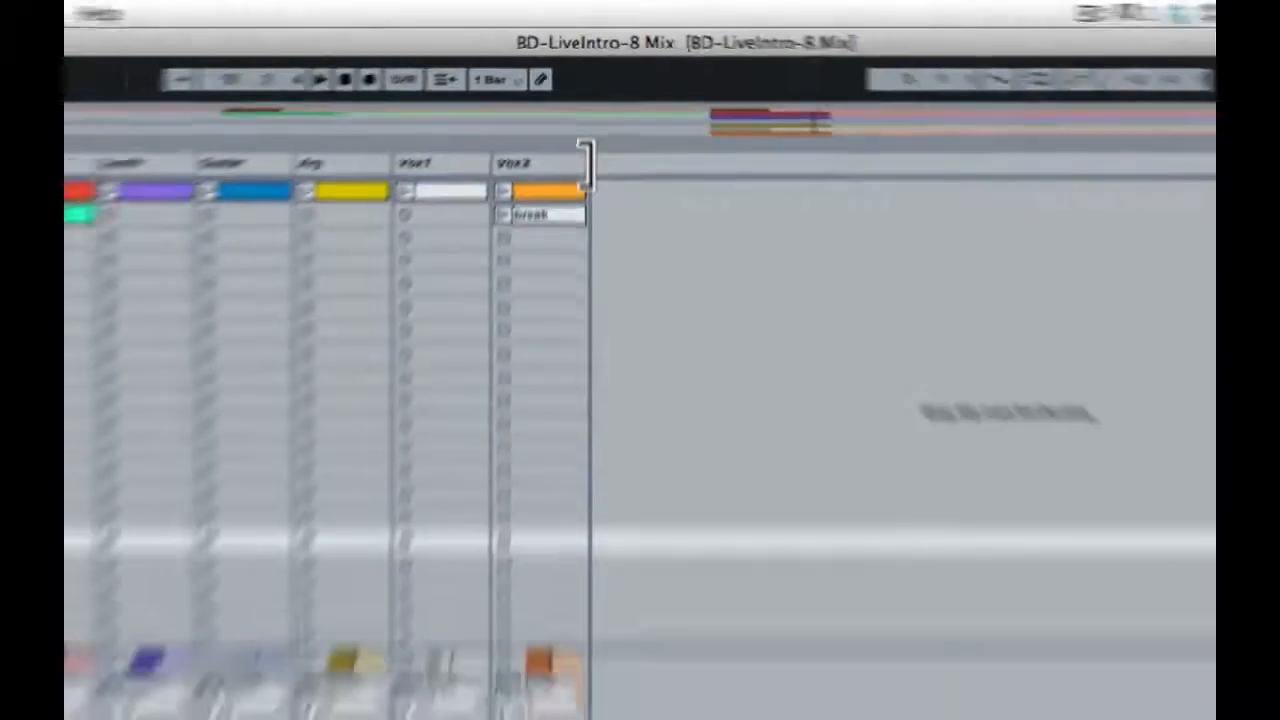
left_click_drag(585, 235, 637, 90)
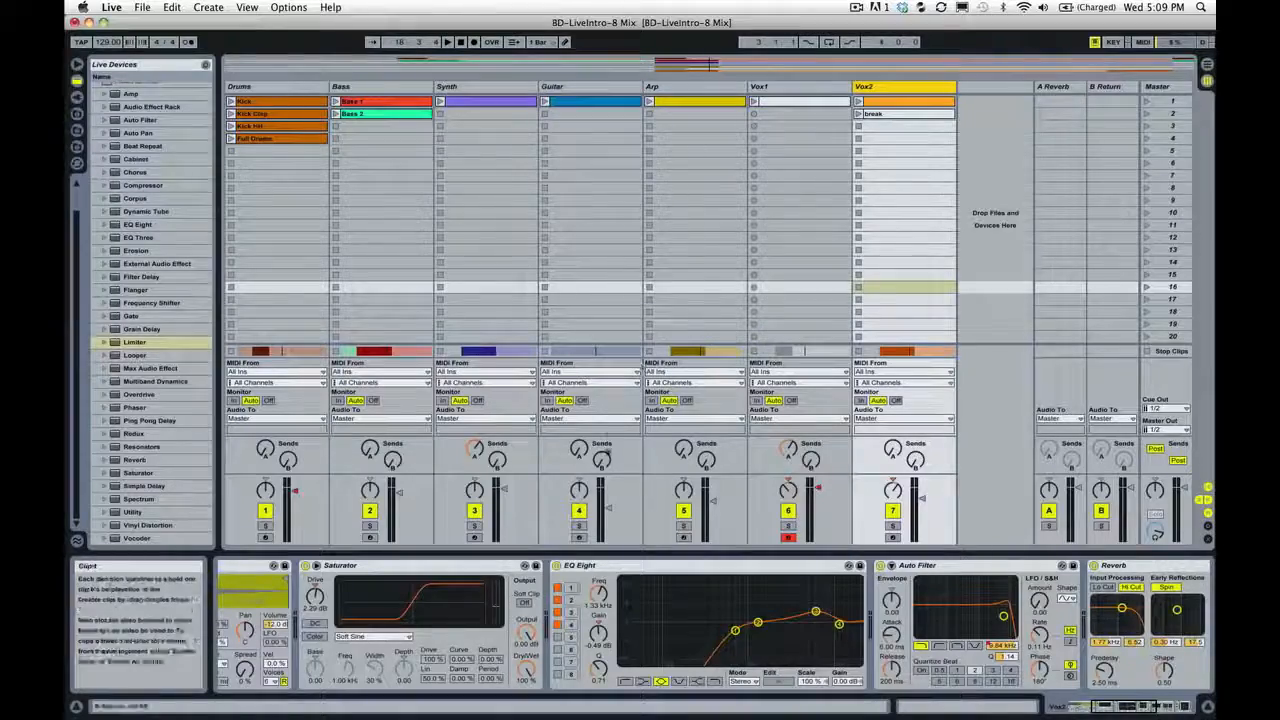
left_click(799, 314)
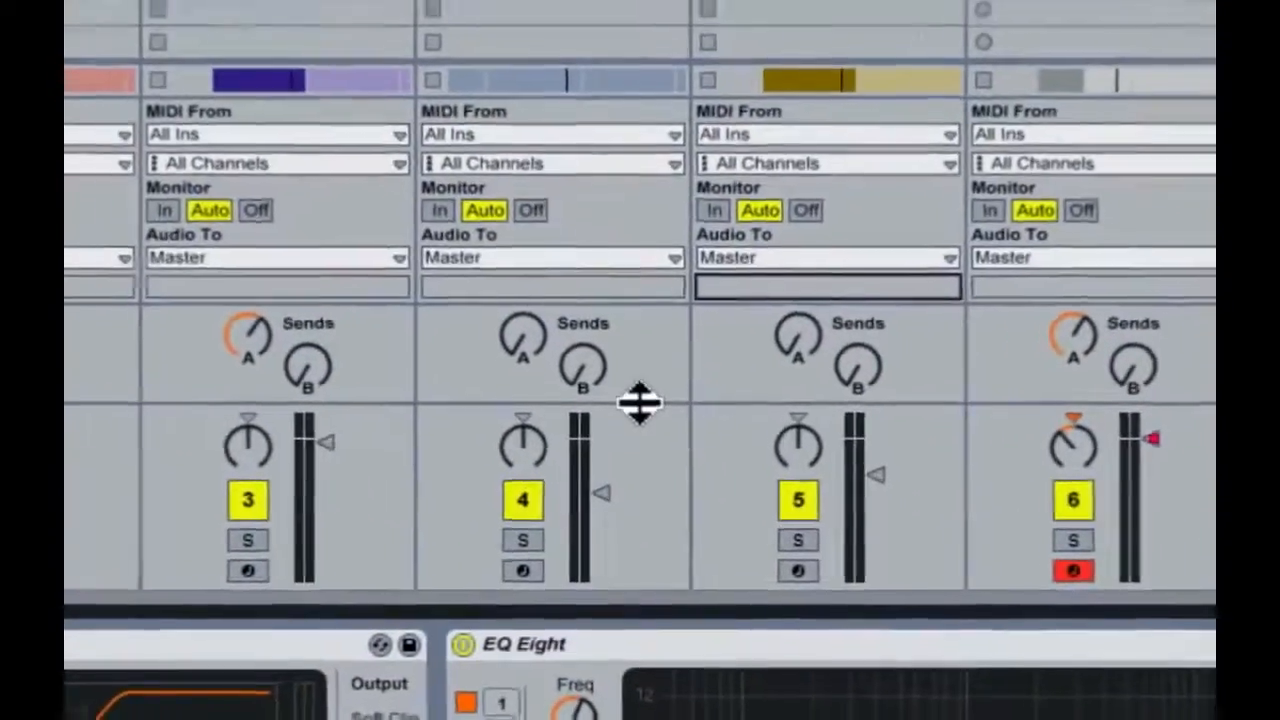
left_click_drag(624, 473, 624, 398)
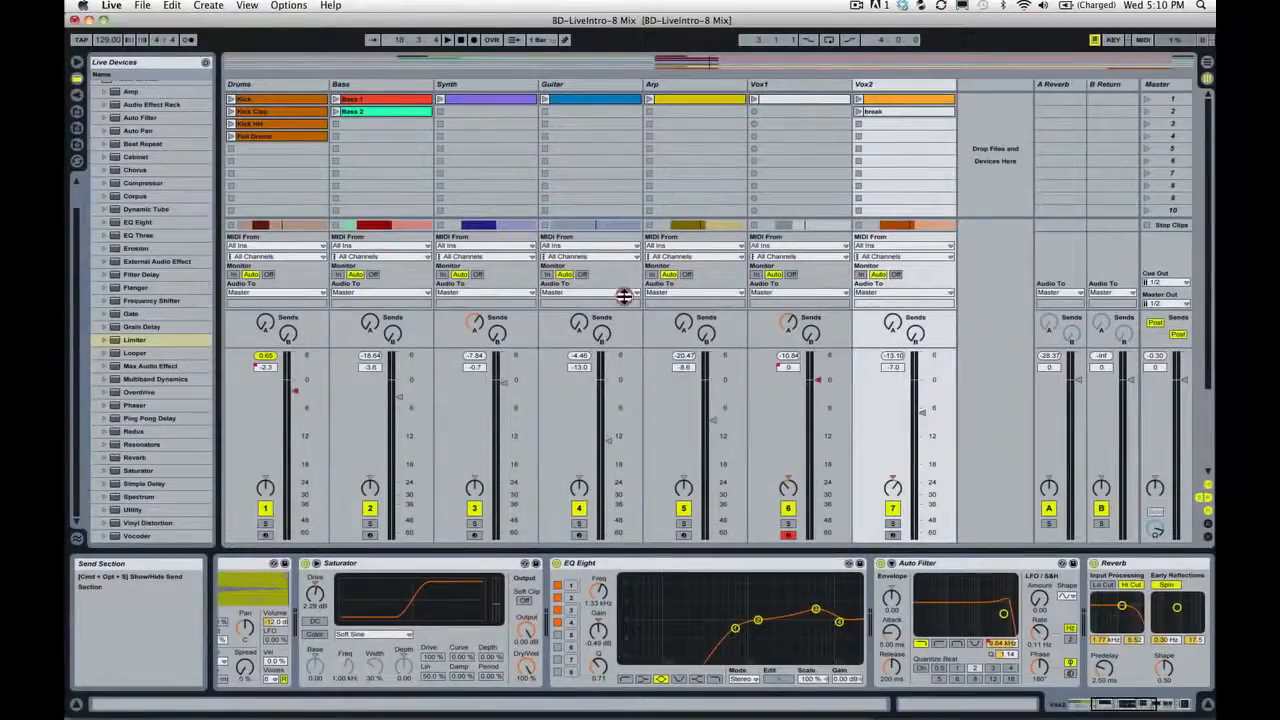
Play the song and raise the Bass track's volume to -2.1 dB and the Guitar track's volume slightly
key("space")
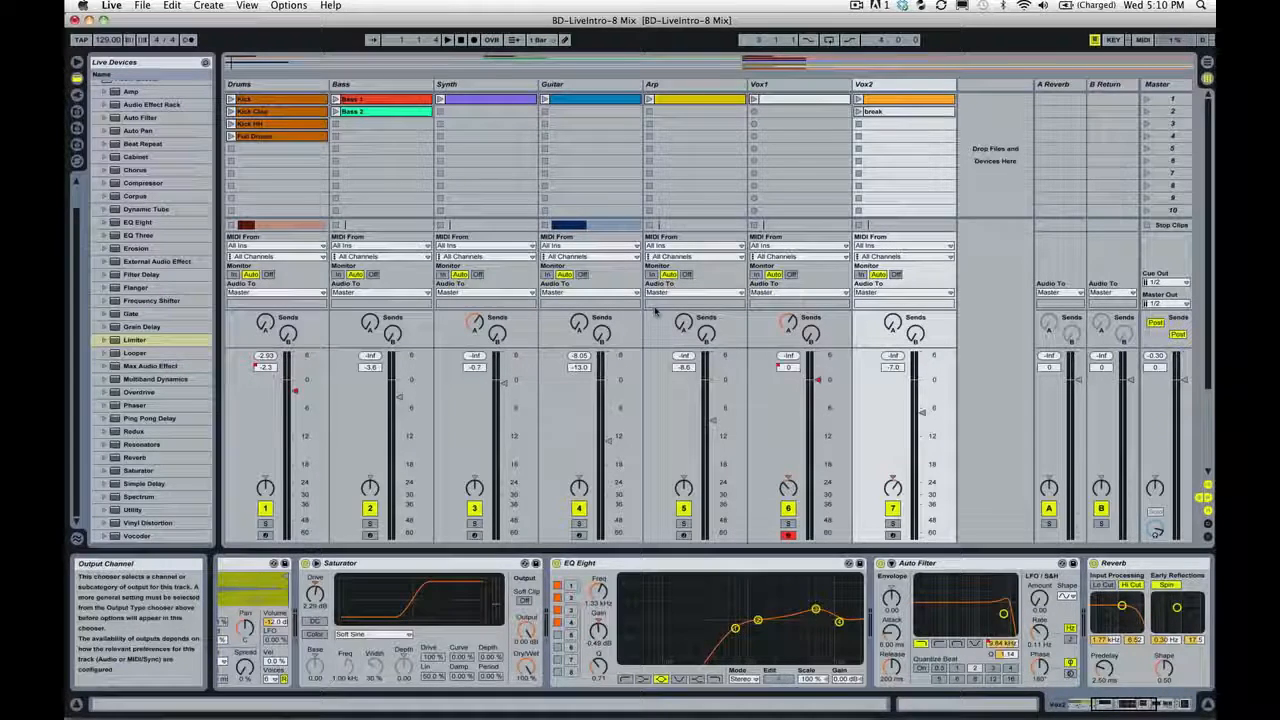
key("space")
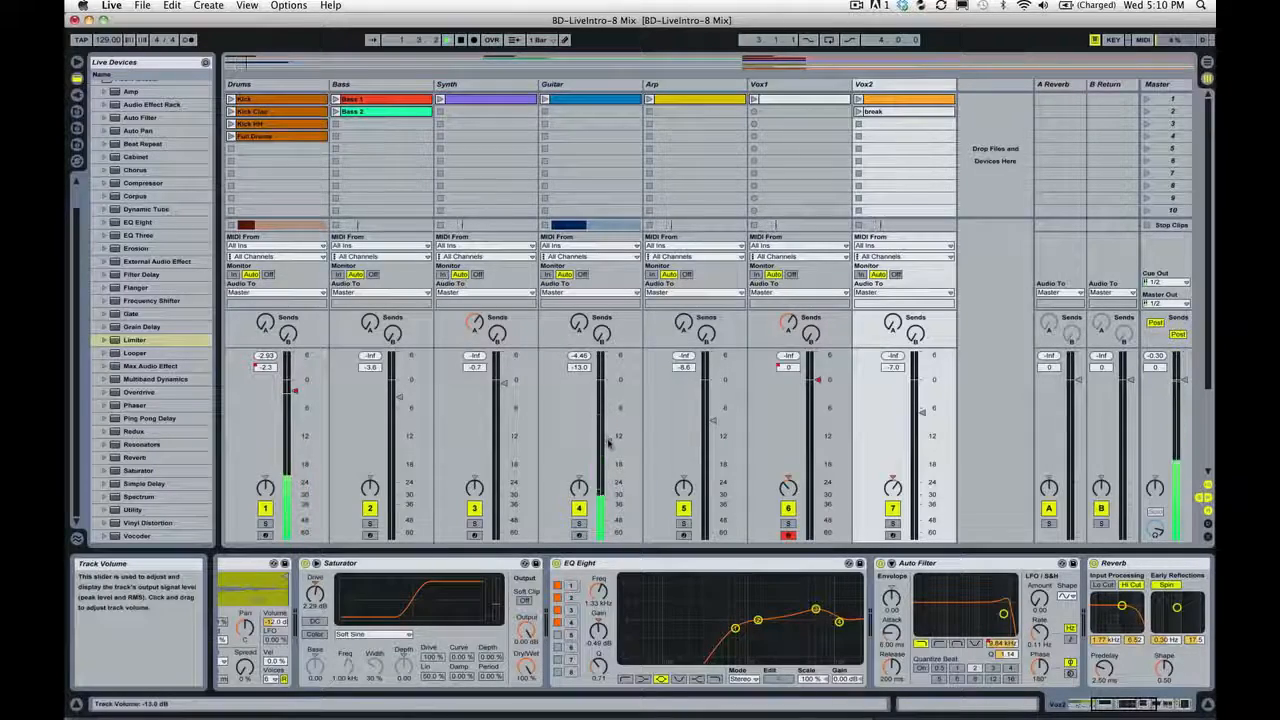
key("Tab")
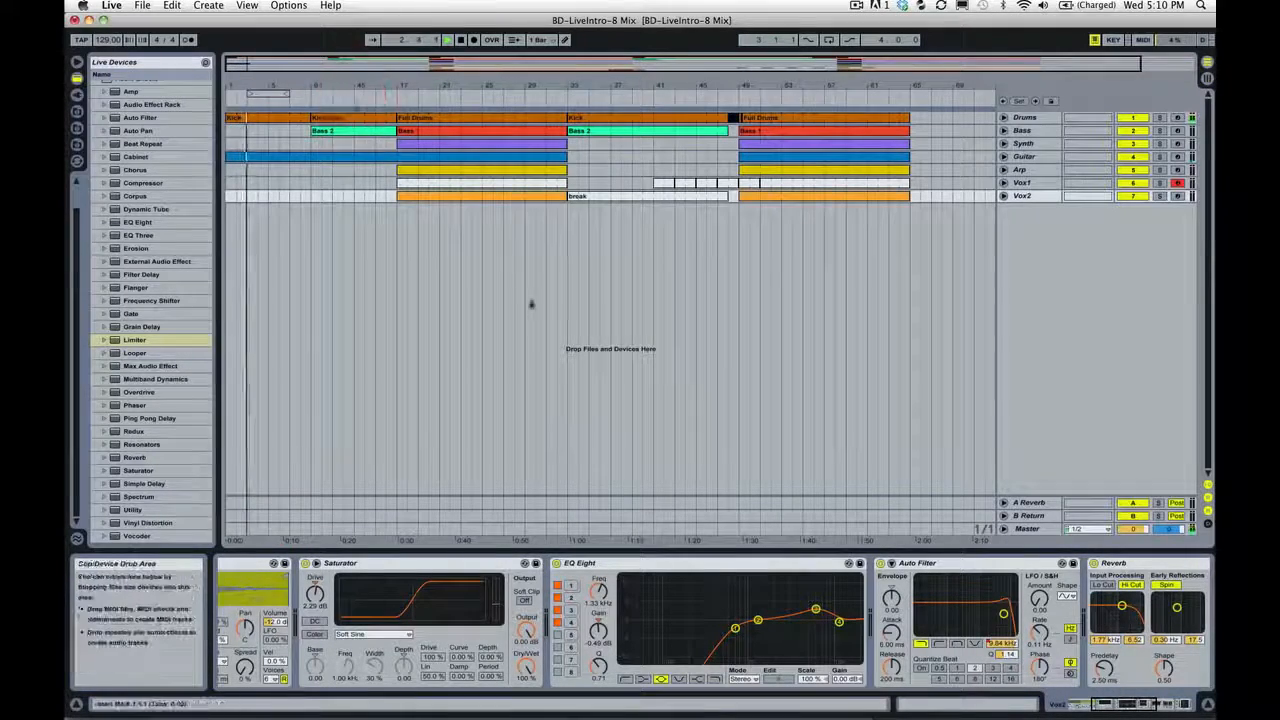
key("Tab")
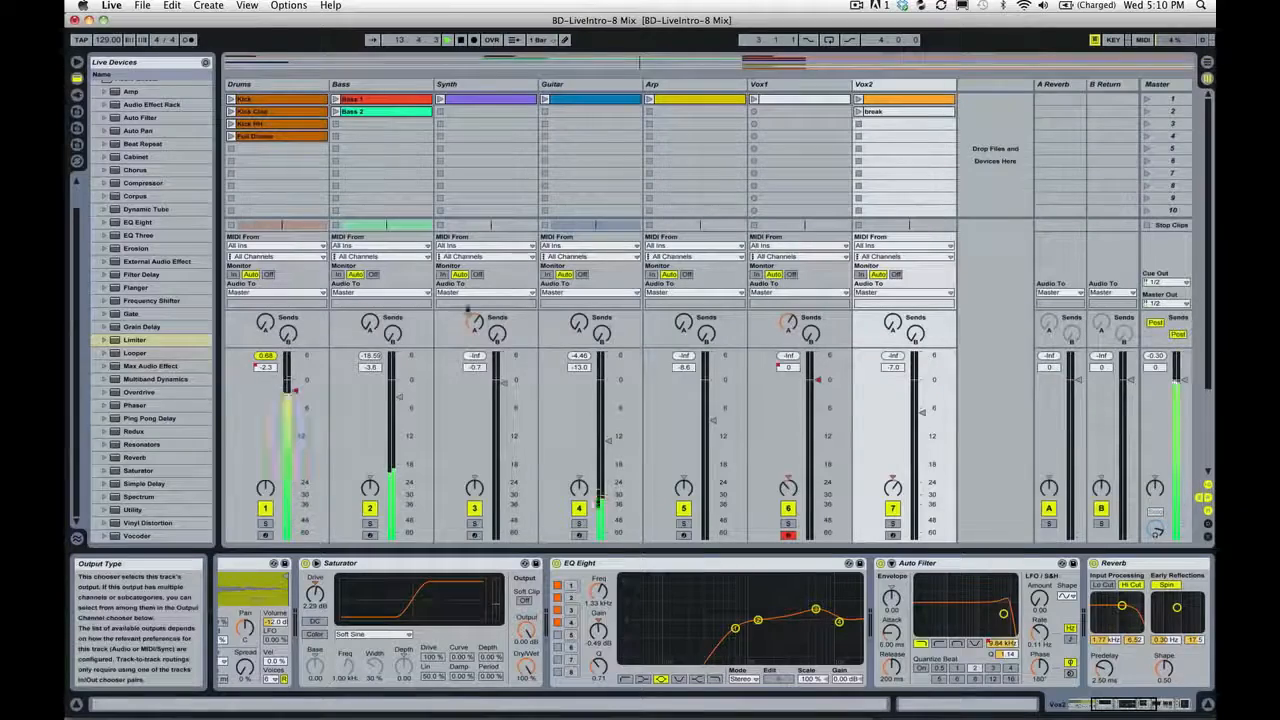
left_click_drag(400, 392, 400, 389)
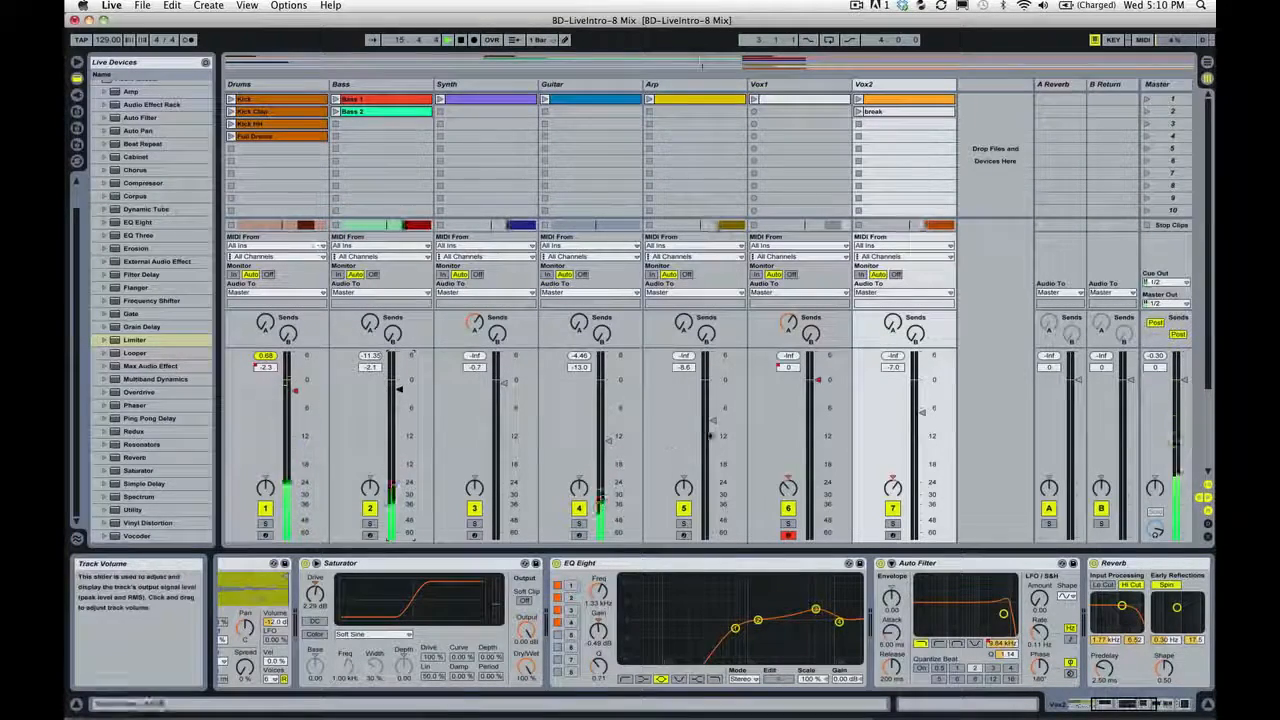
left_click_drag(608, 442, 608, 440)
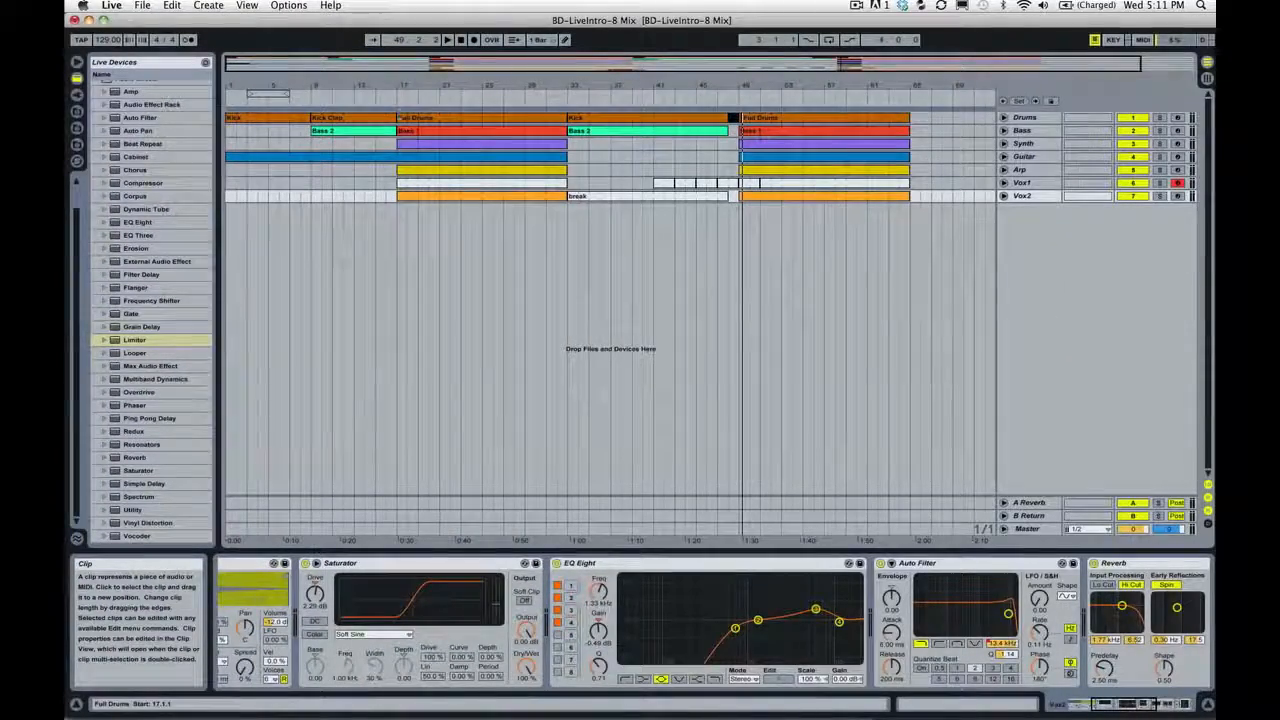
Open the audio/video export settings for the arrangement and choose Master as the rendered track
left_click(143, 5)
left_click(208, 184)
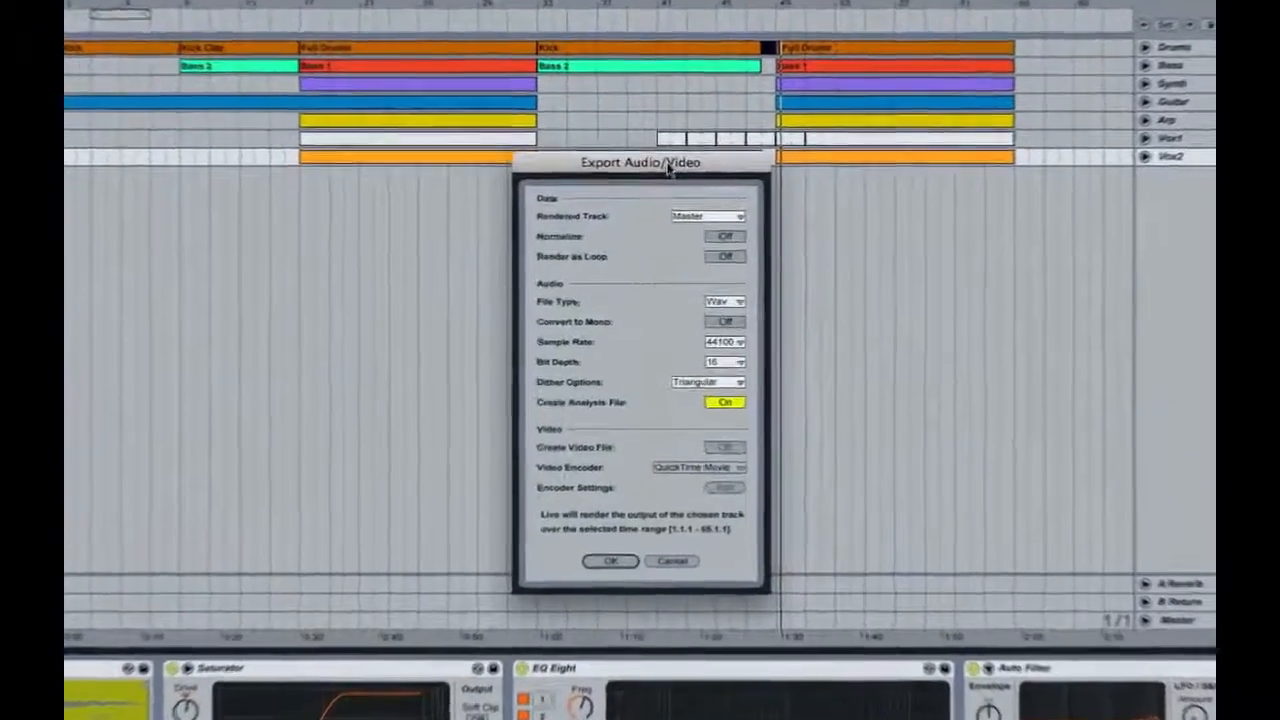
left_click(666, 191)
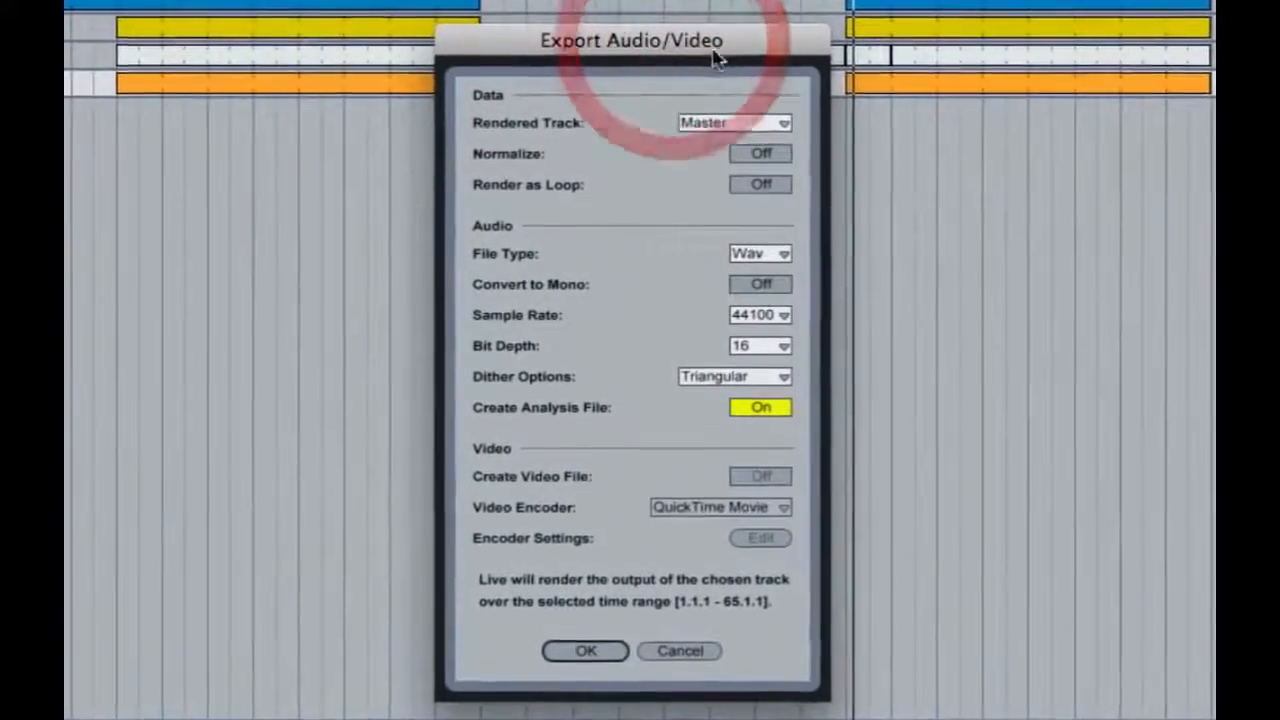
left_click(568, 121)
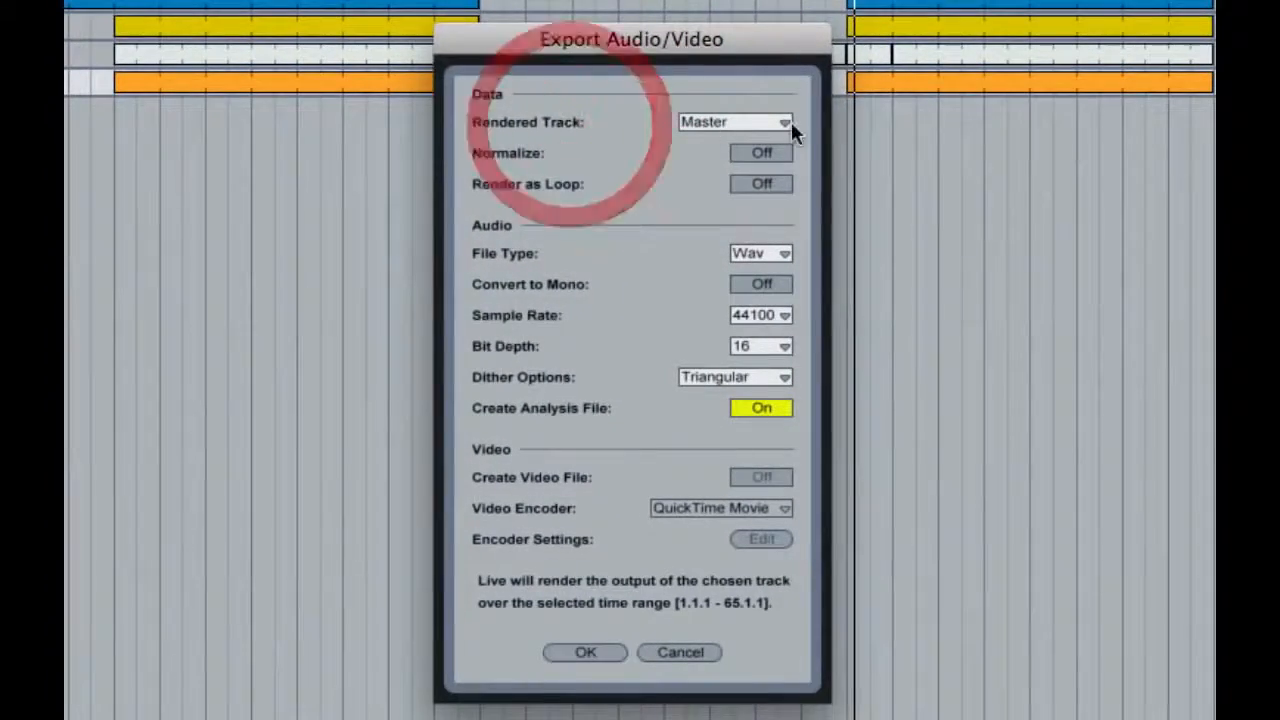
left_click(772, 121)
left_click(752, 118)
left_click(745, 118)
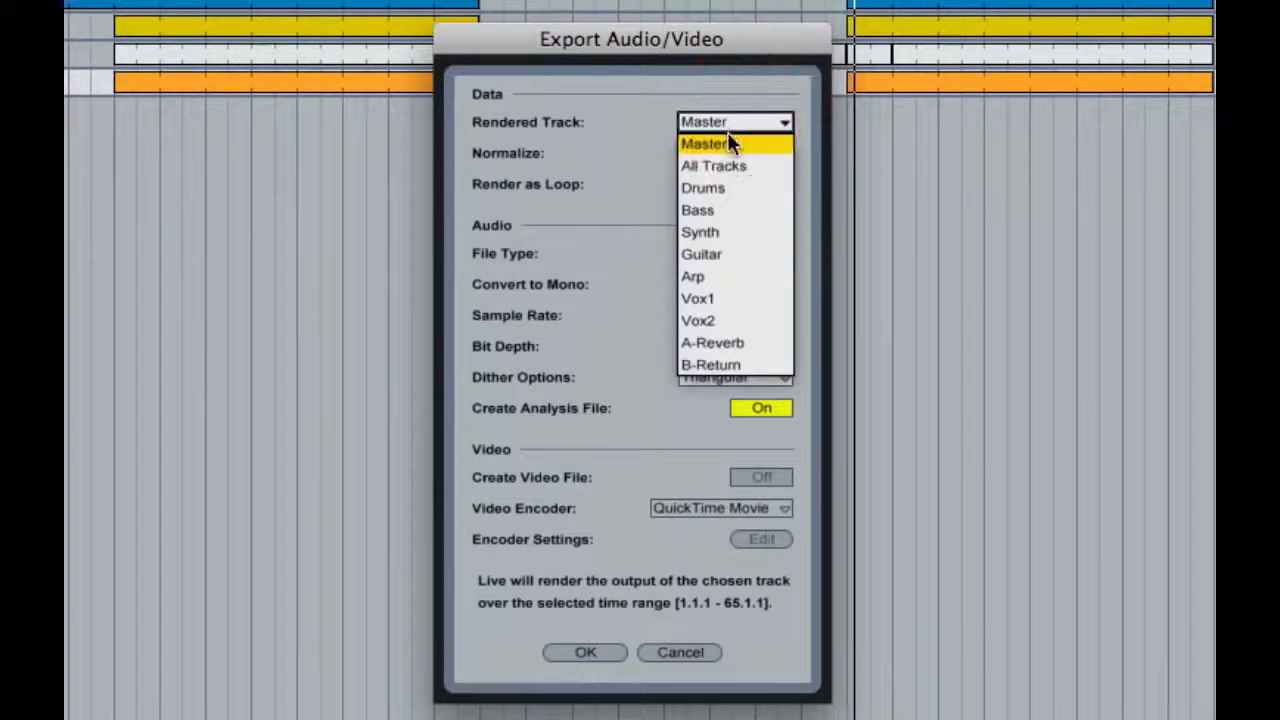
left_click(727, 140)
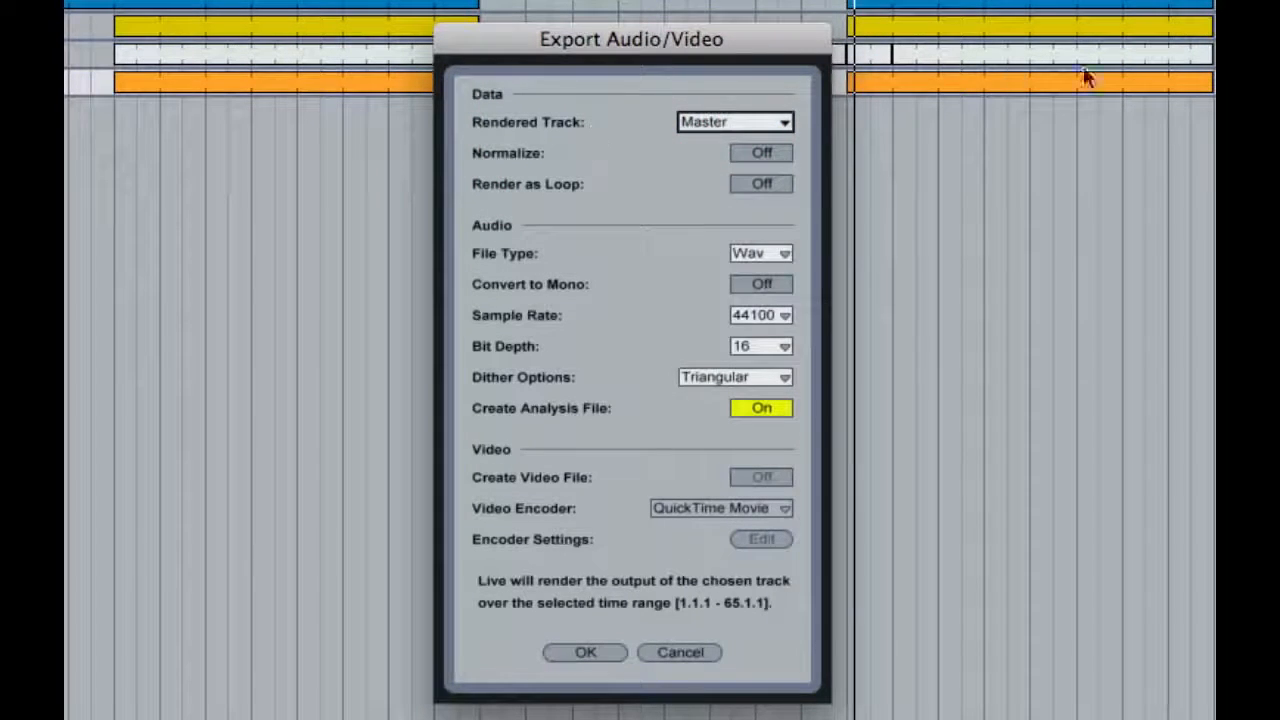
left_click(695, 121)
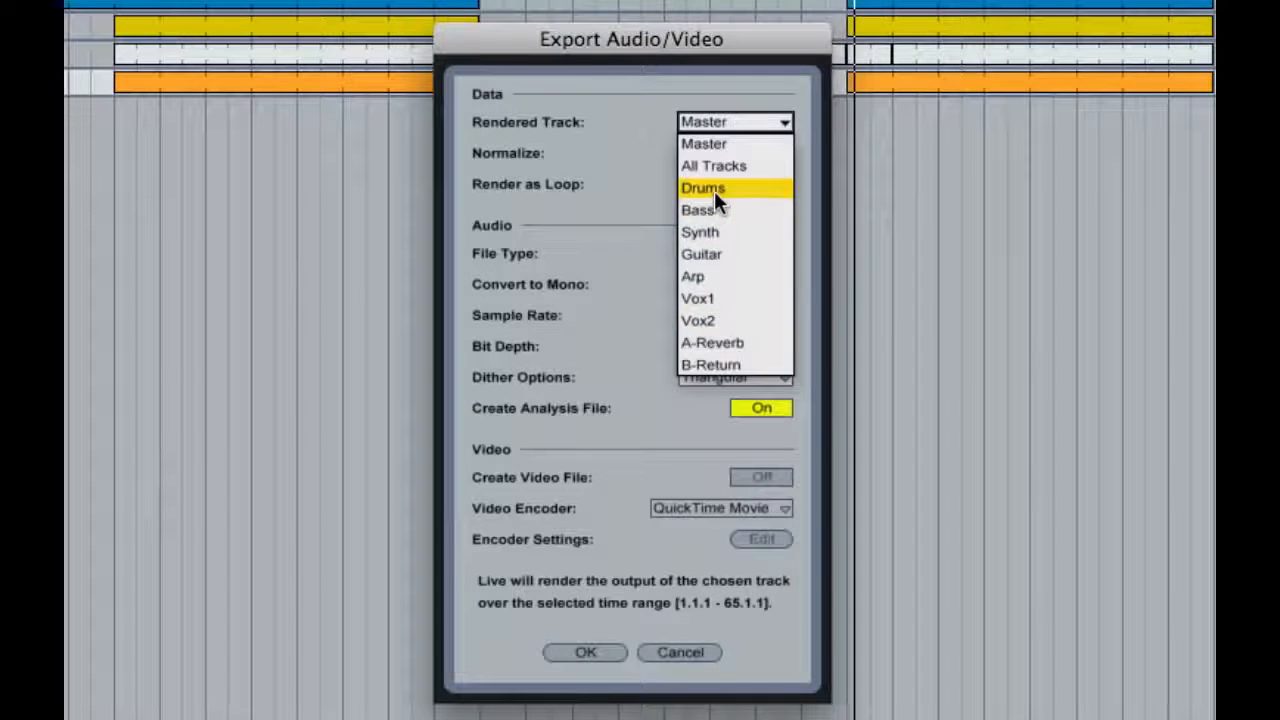
left_click(718, 143)
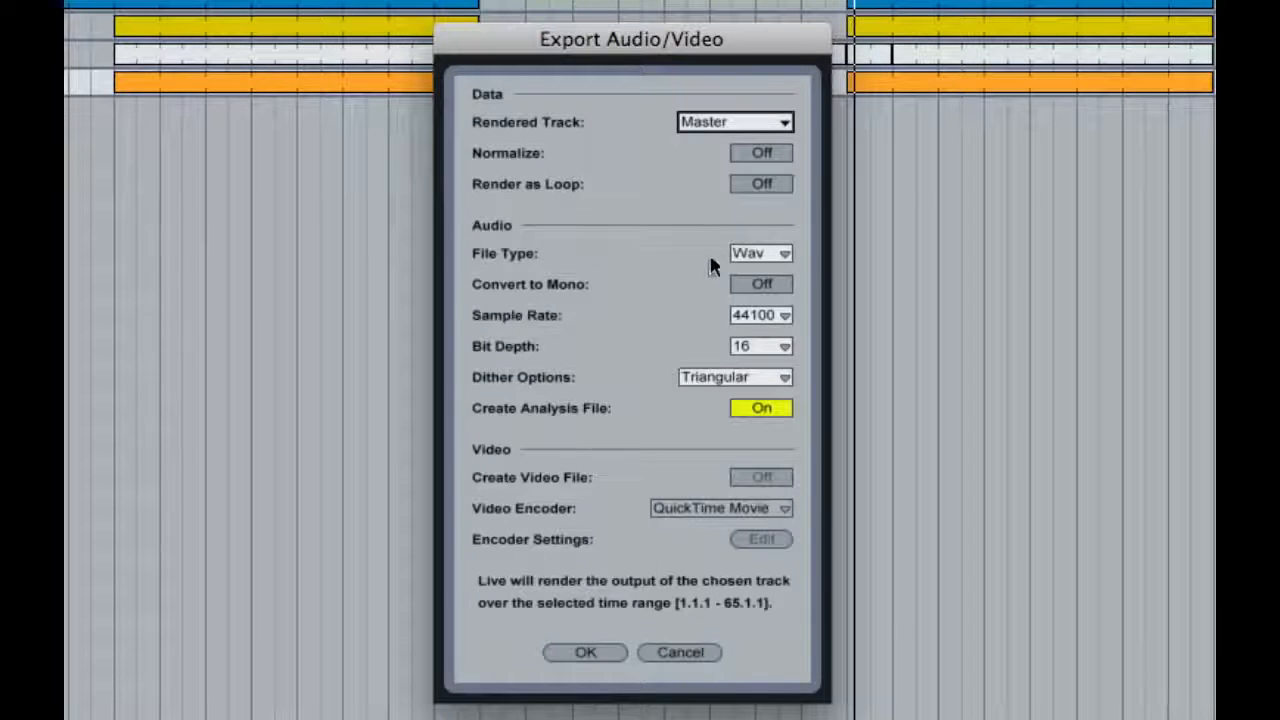
Set the export file type to Wav with a sample rate of 44100 and accept the export settings
left_click(752, 256)
left_click(751, 278)
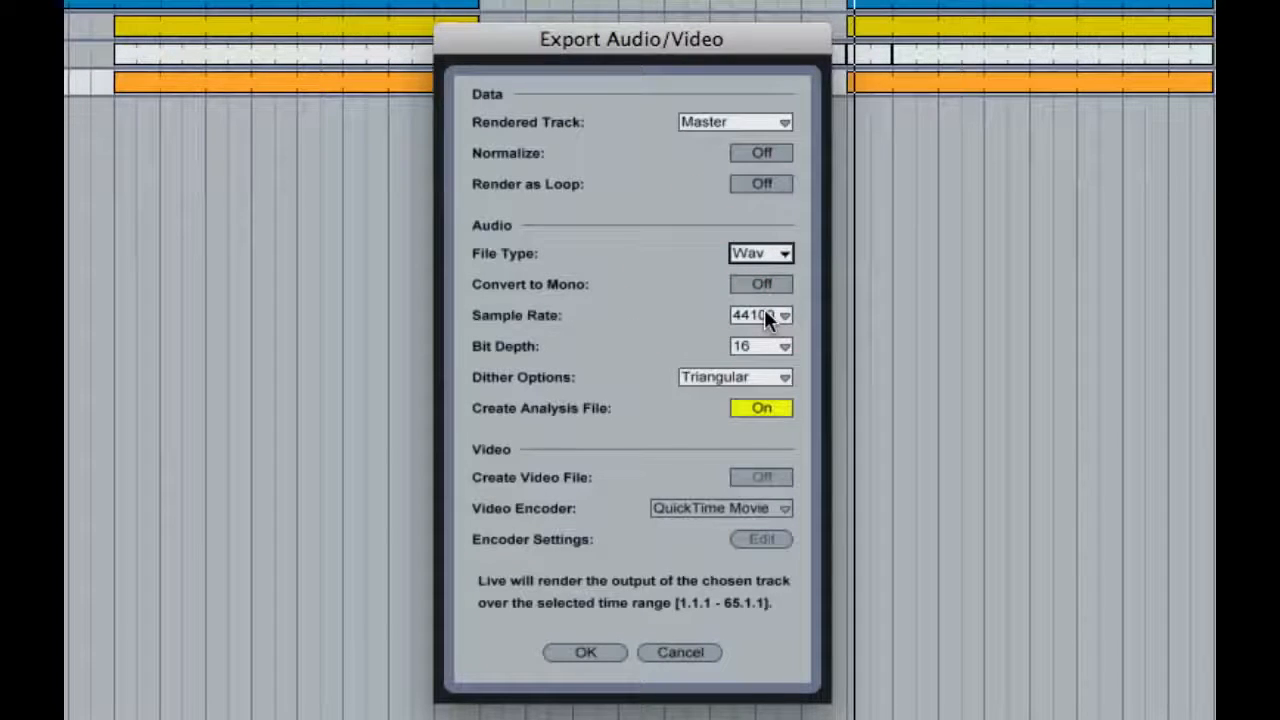
left_click(765, 314)
left_click(653, 275)
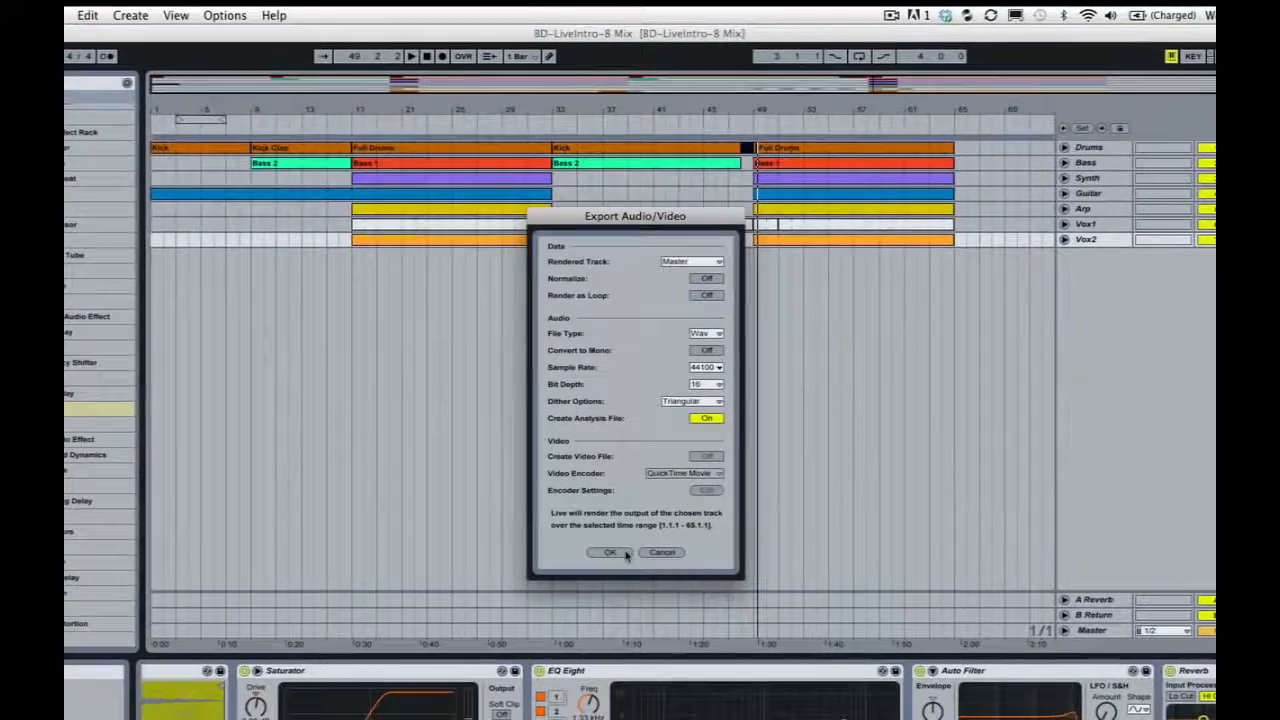
left_click(585, 652)
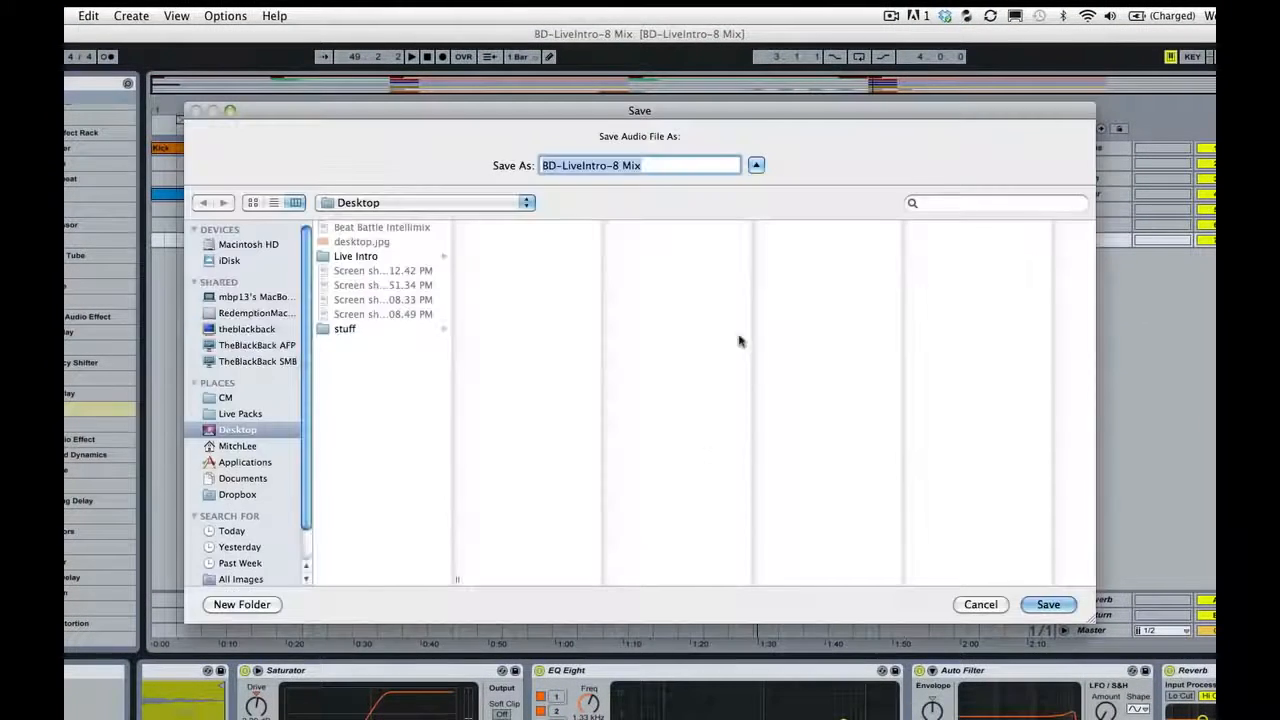
Save the rendered audio file to the Desktop under the name Awesomeness
left_click(390, 205)
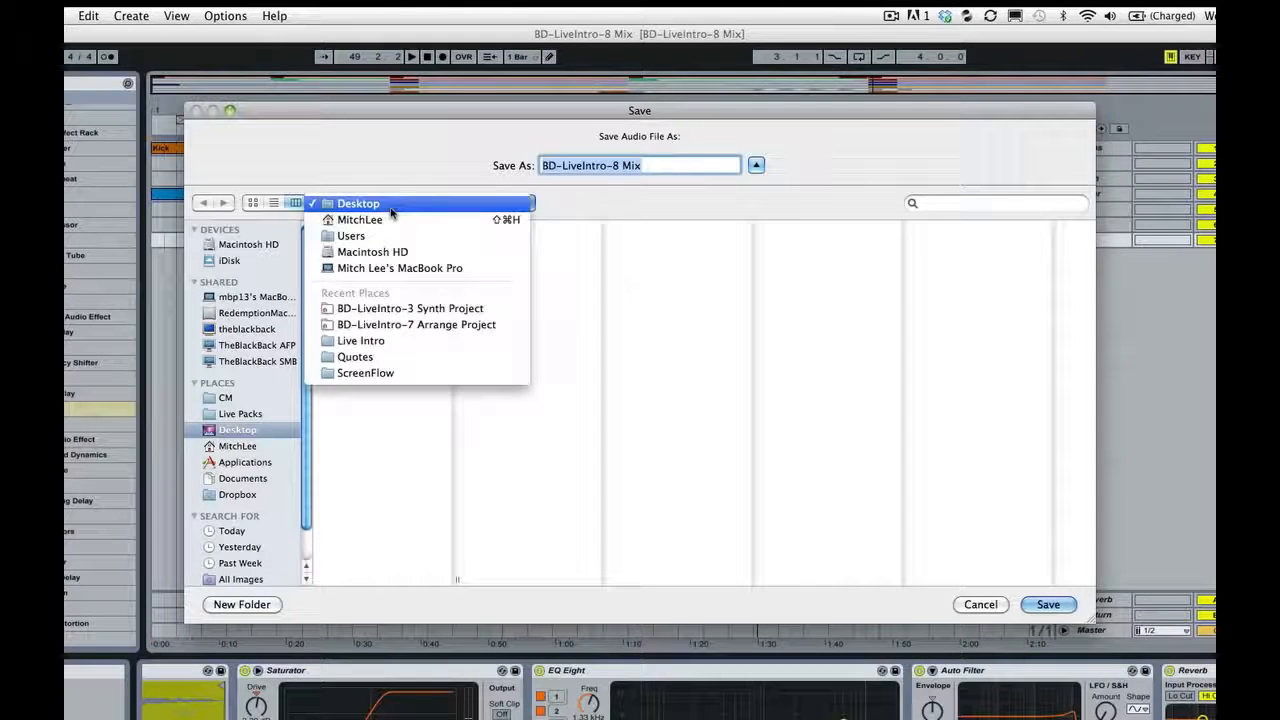
left_click(390, 206)
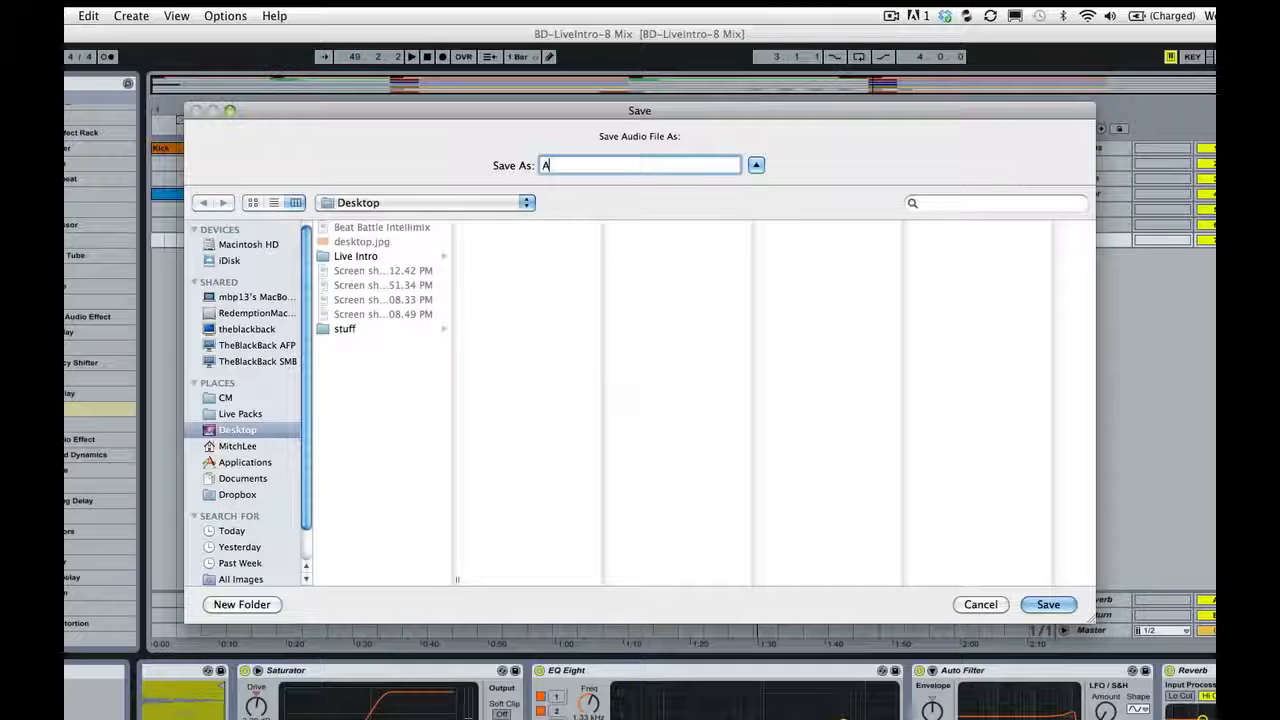
type("Awesomeness")
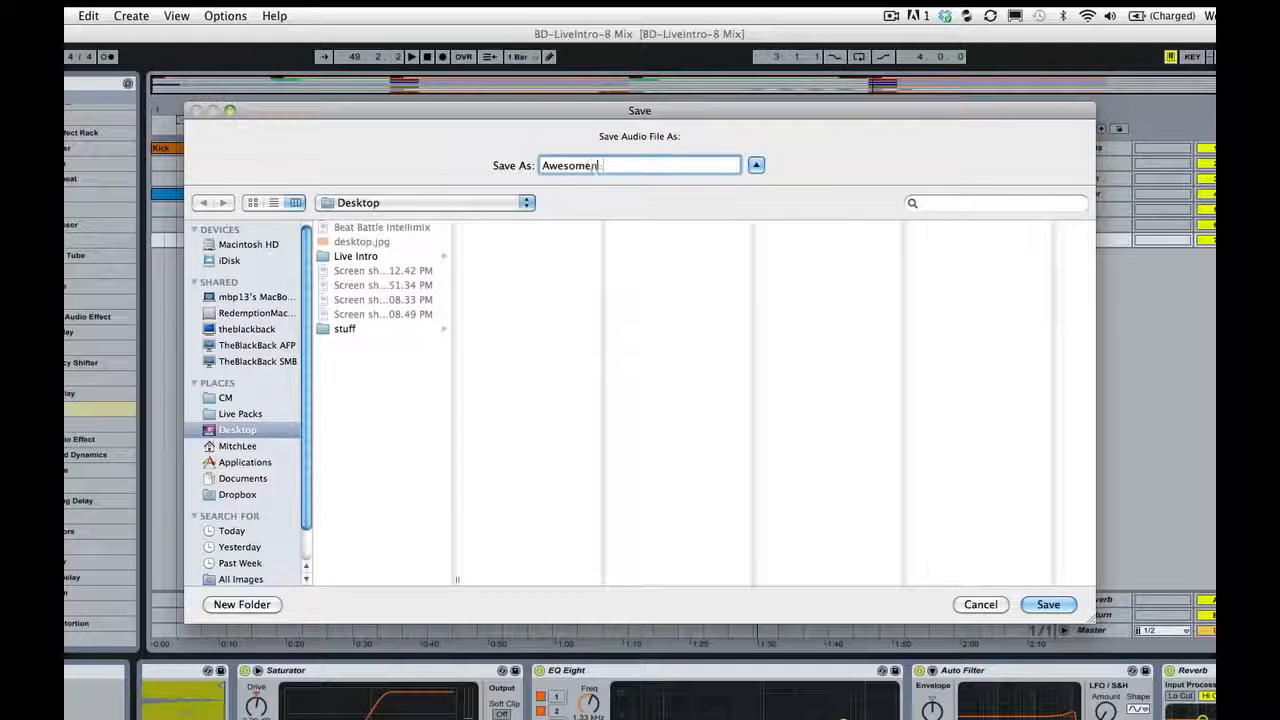
left_click(1047, 604)
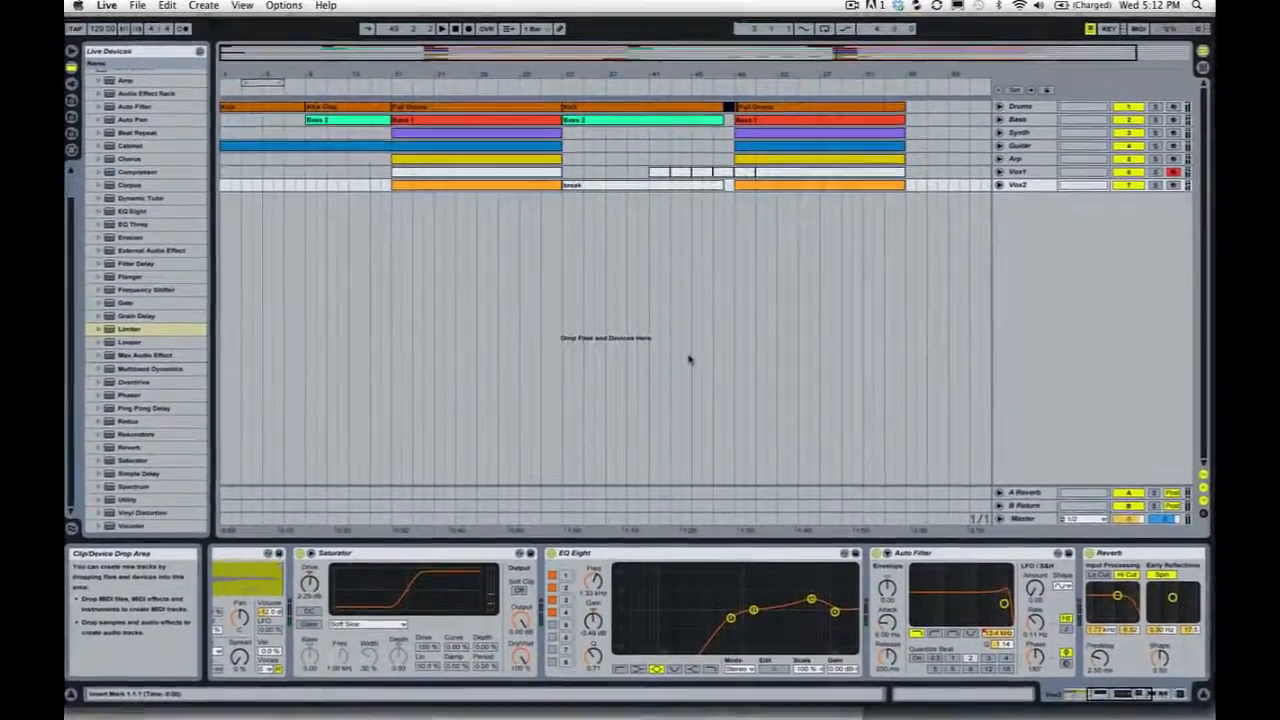
Open the exported Awesomeness.wav from the Desktop in QuickTime Player and play its beginning briefly
key("F11")
left_click_drag(1172, 572, 681, 177)
key("F11")
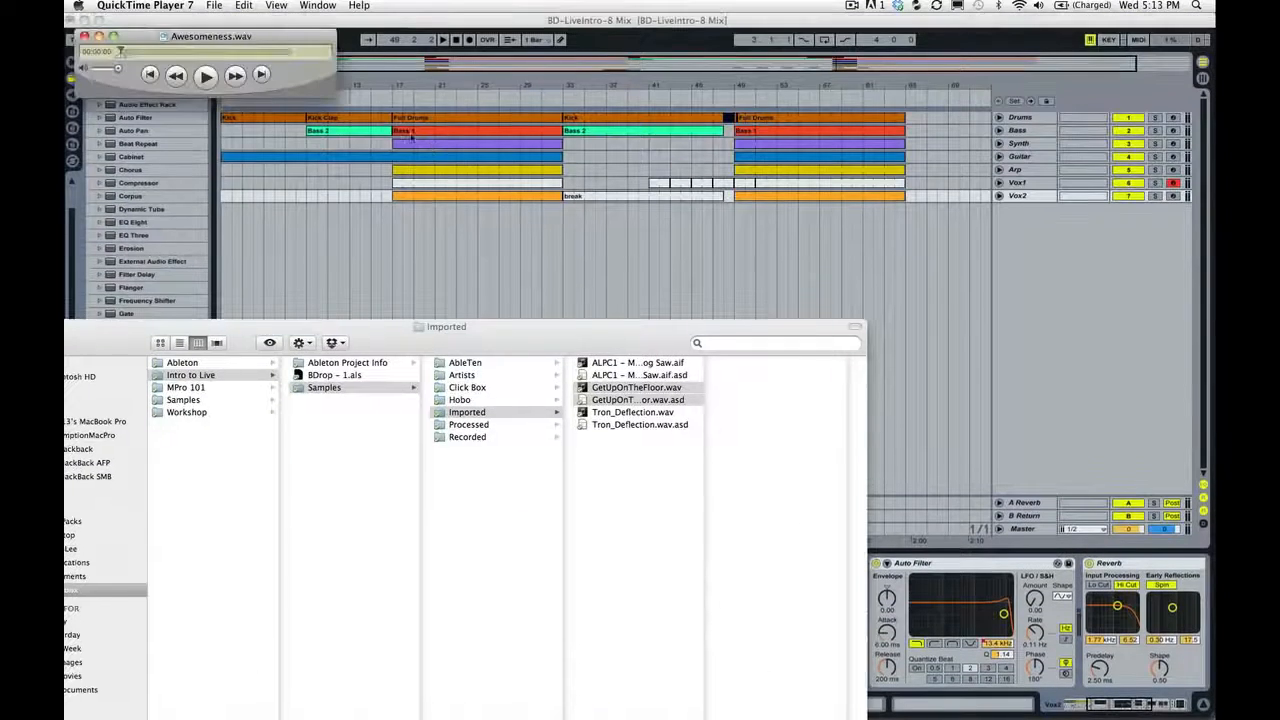
left_click_drag(179, 40, 518, 136)
left_click(546, 174)
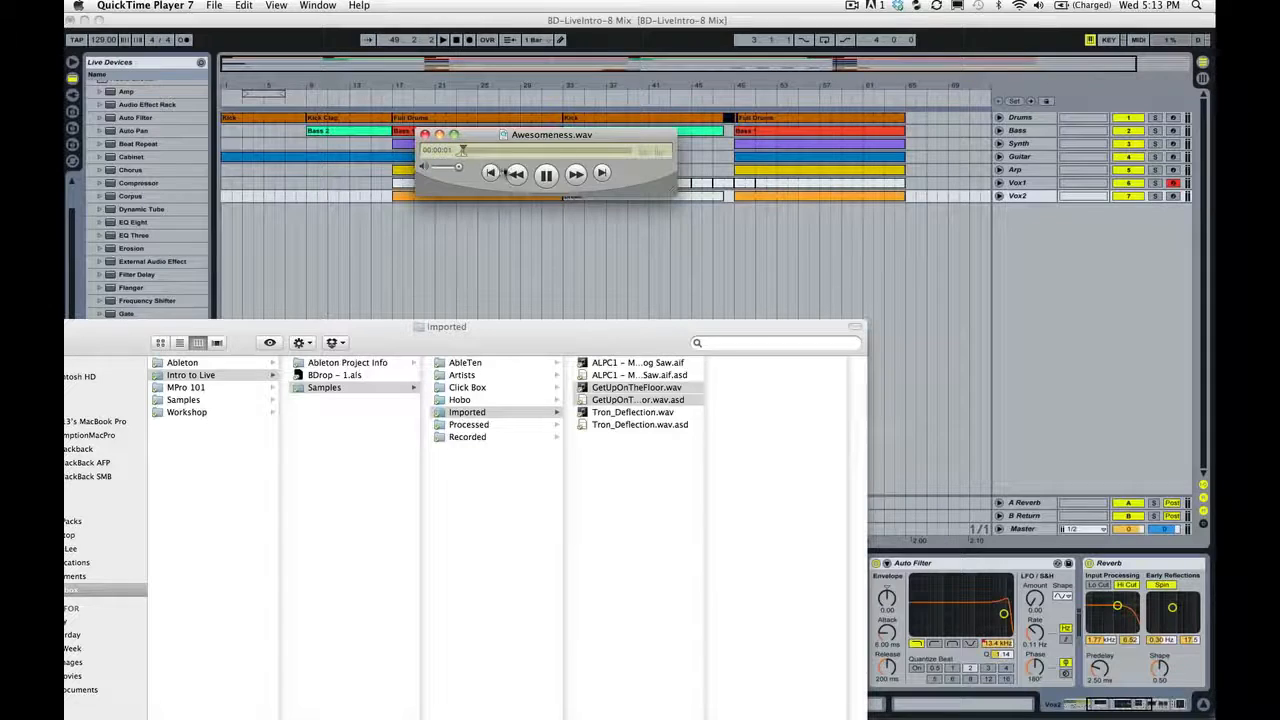
left_click(540, 175)
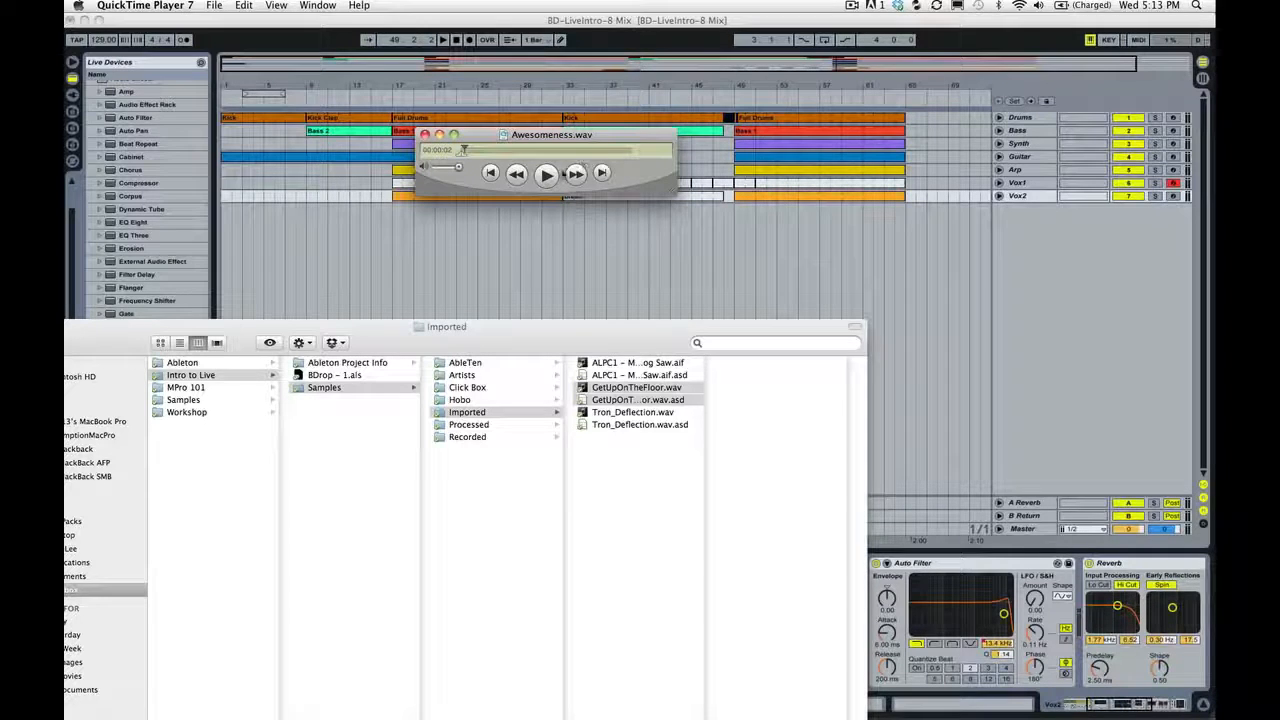
Skip further into Awesomeness.wav and play a short passage of the song
left_click_drag(568, 138, 582, 158)
left_click_drag(477, 170, 508, 170)
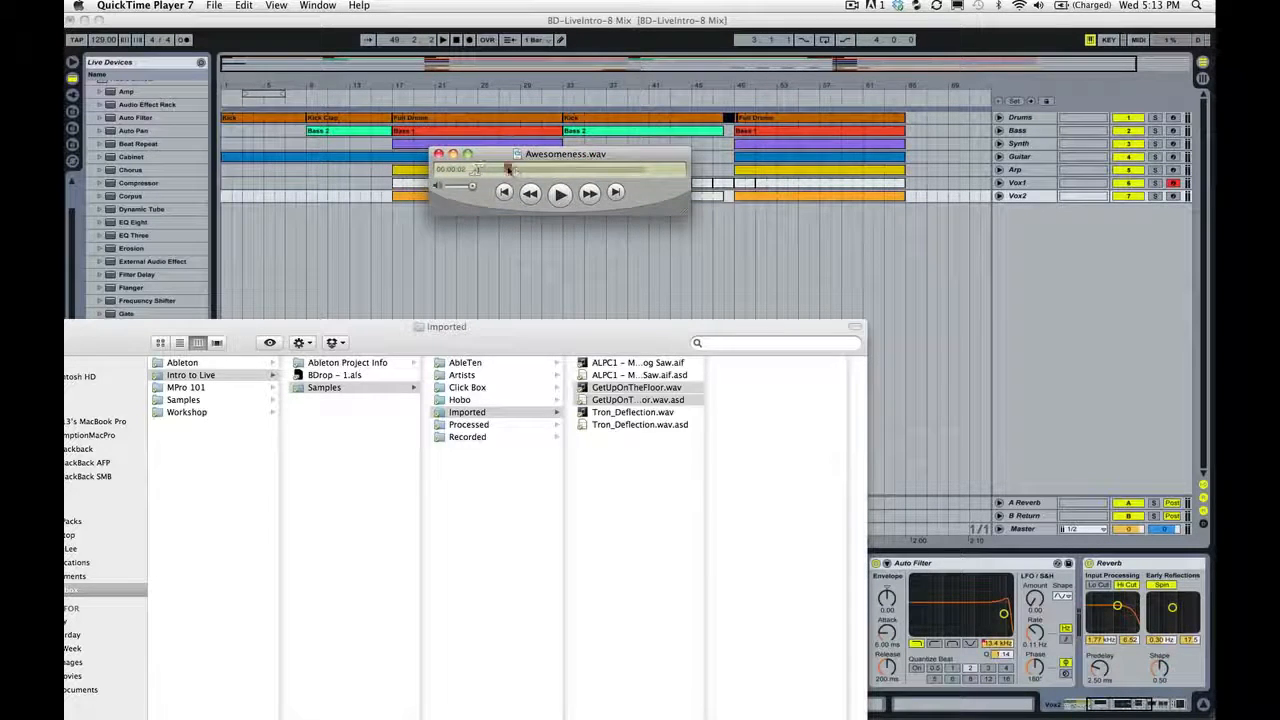
left_click(560, 194)
left_click(561, 195)
left_click_drag(611, 159, 655, 237)
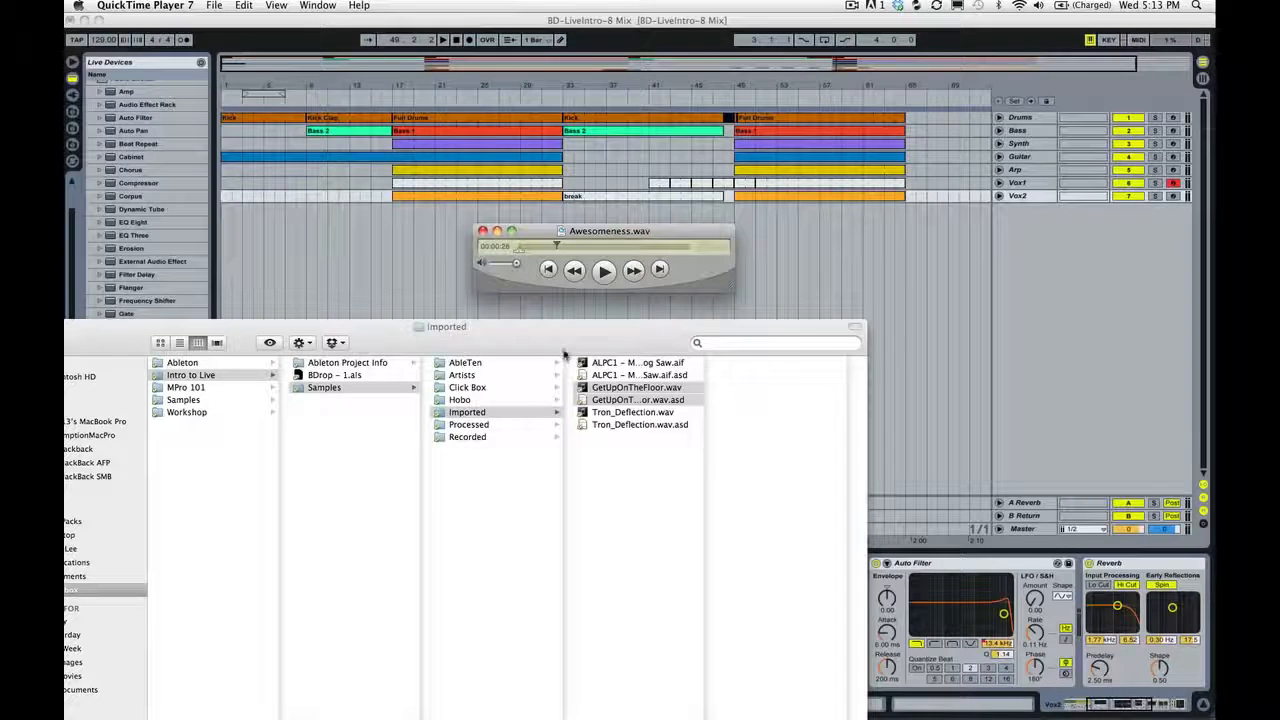
left_click_drag(600, 356, 684, 306)
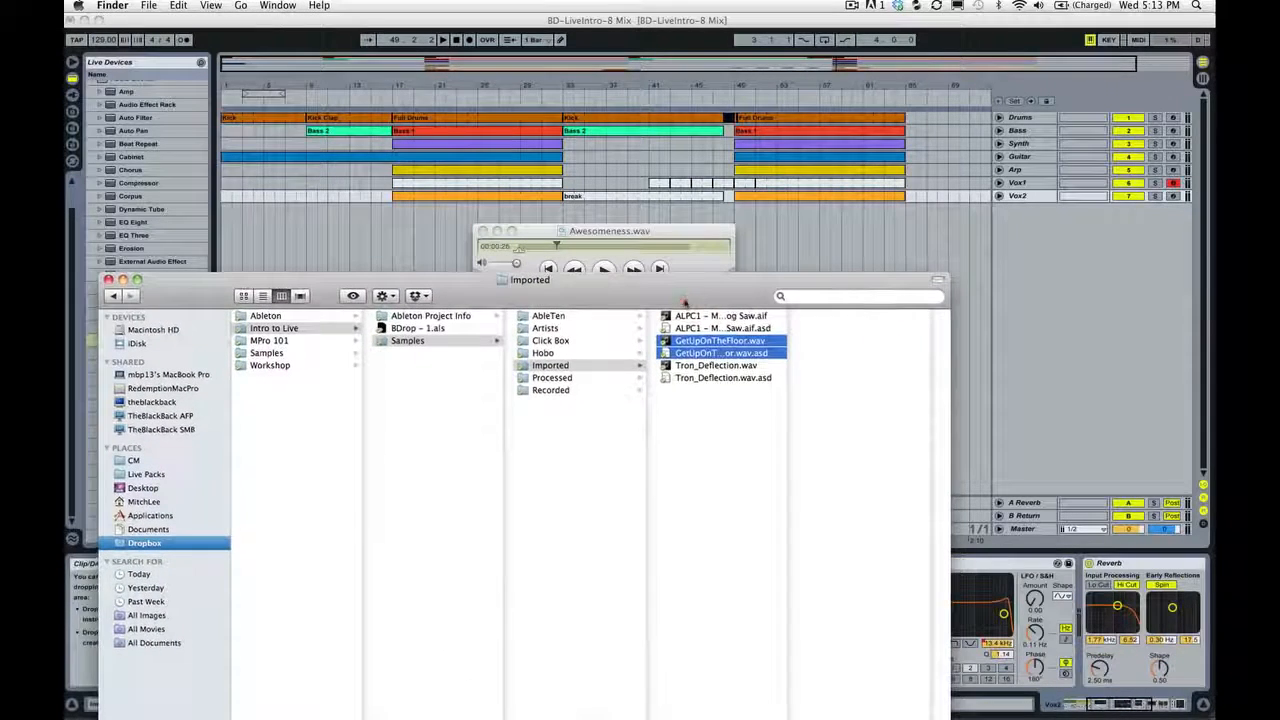
left_click(673, 232)
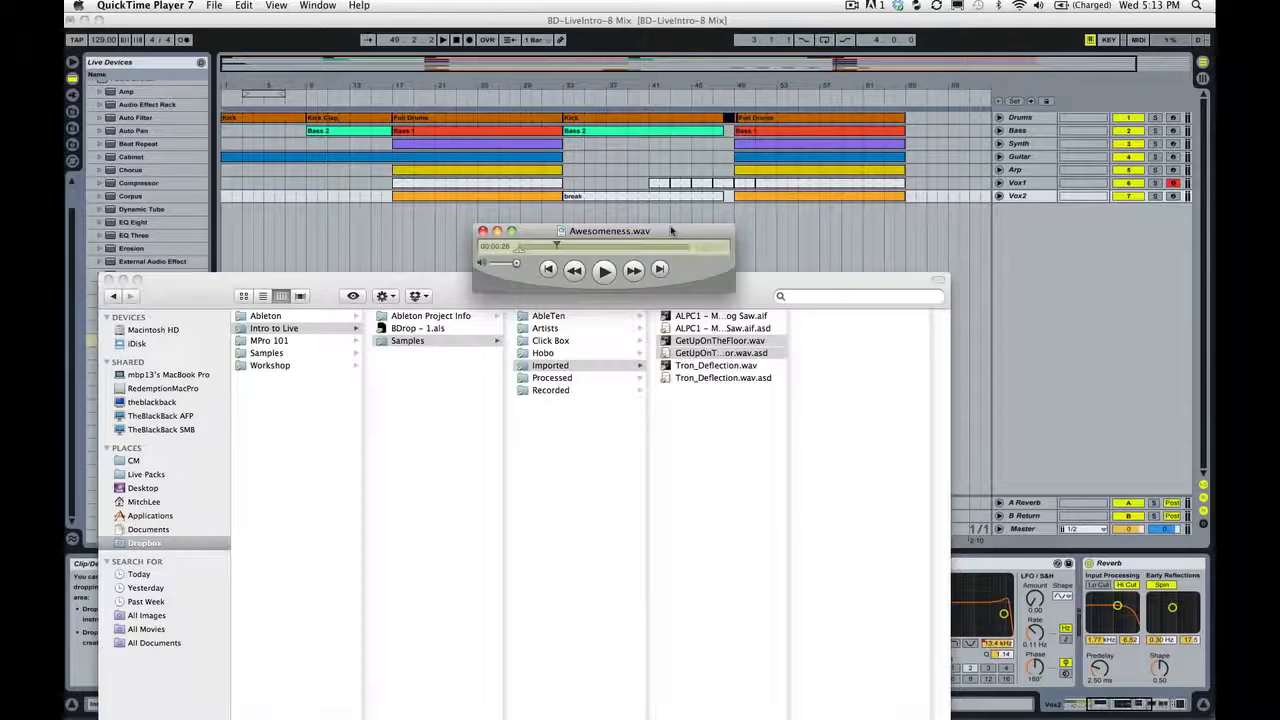
left_click_drag(671, 231, 676, 249)
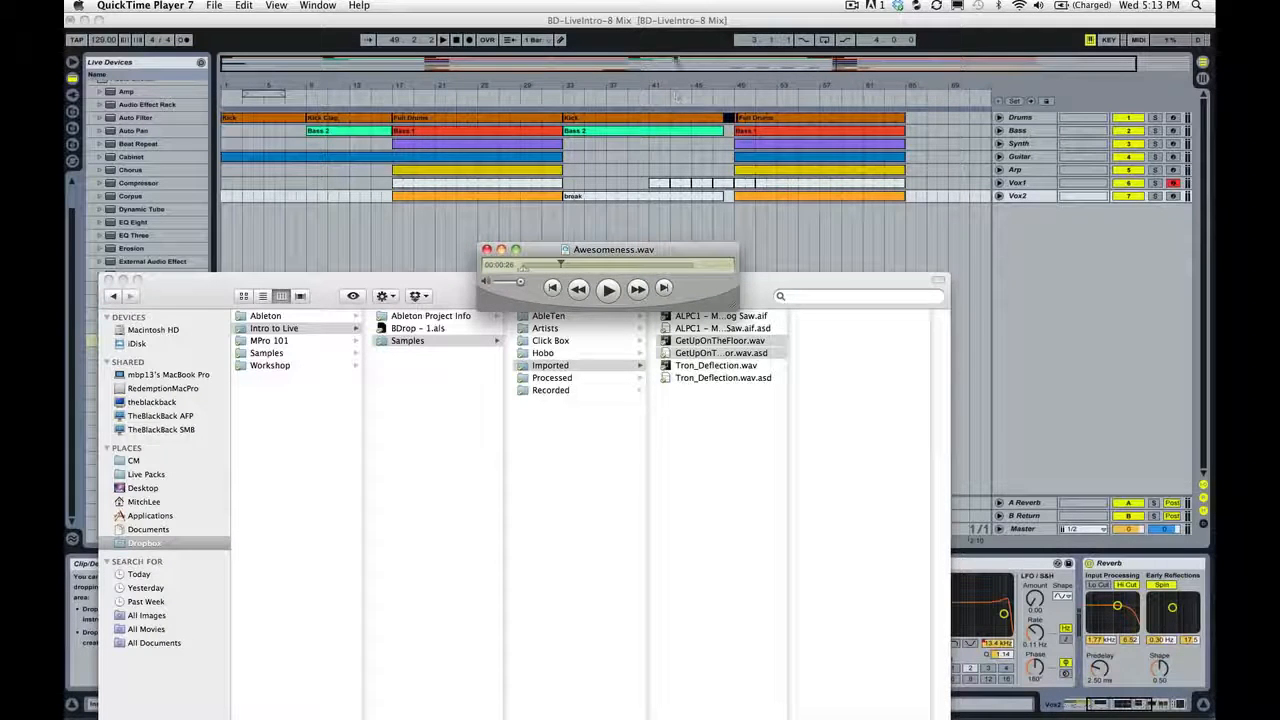
Switch back to Ableton Live and collapse the Audio Effects folder in the Live Devices browser
left_click(670, 37)
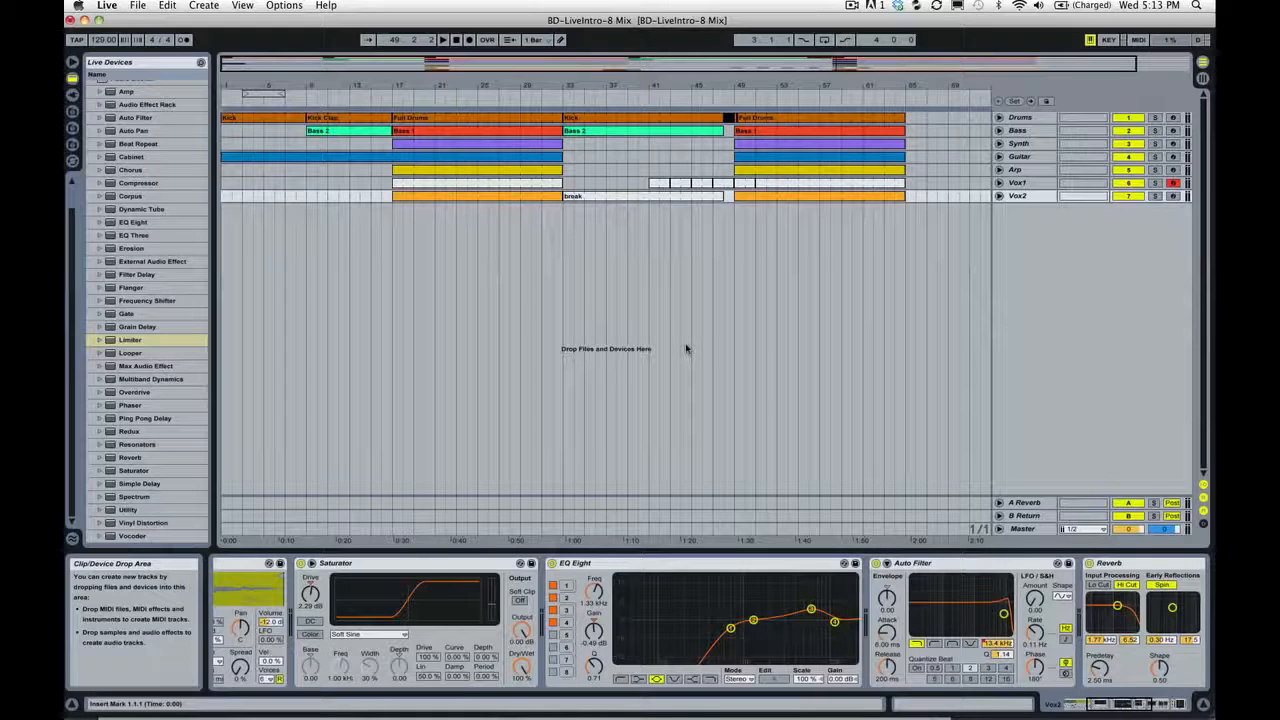
scroll(107, 112, "up", 2)
left_click(107, 112)
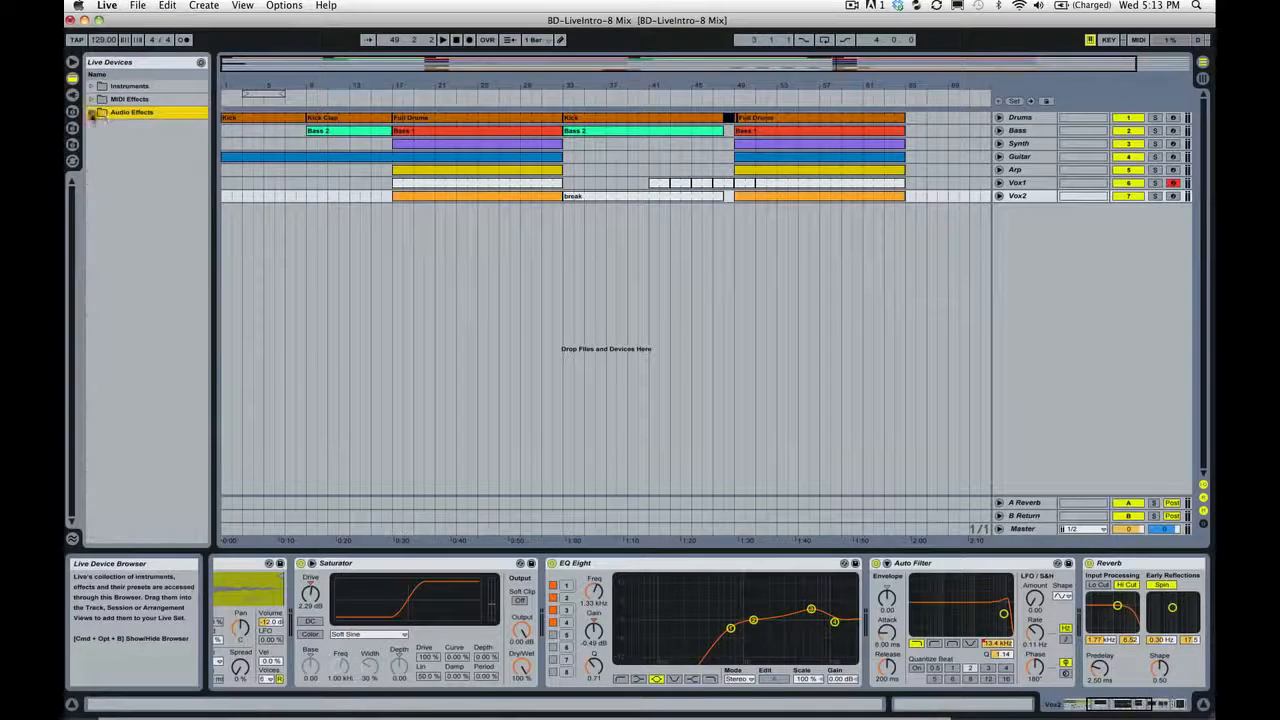